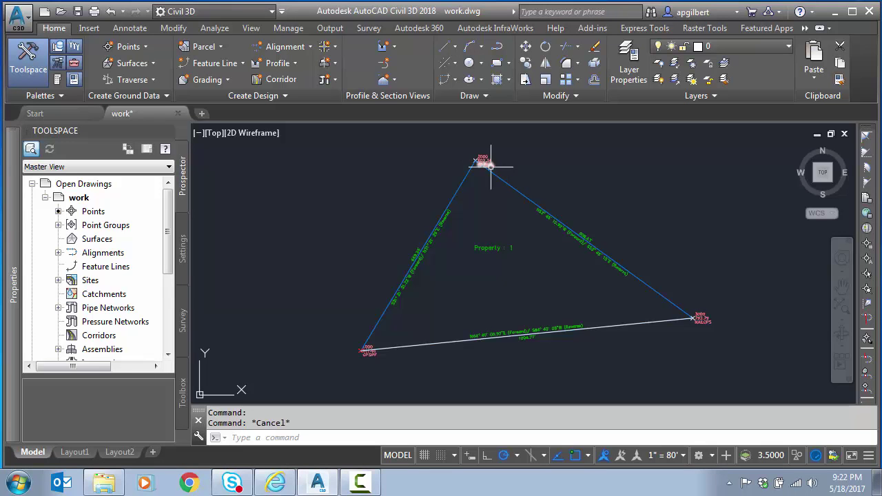
Start a MAPEXPORT to an ESRI Shapefile named textout2 on the Desktop.
{"action": "scroll", "coordinate": [732, 323], "scroll_direction": "up", "scroll_amount": 5}
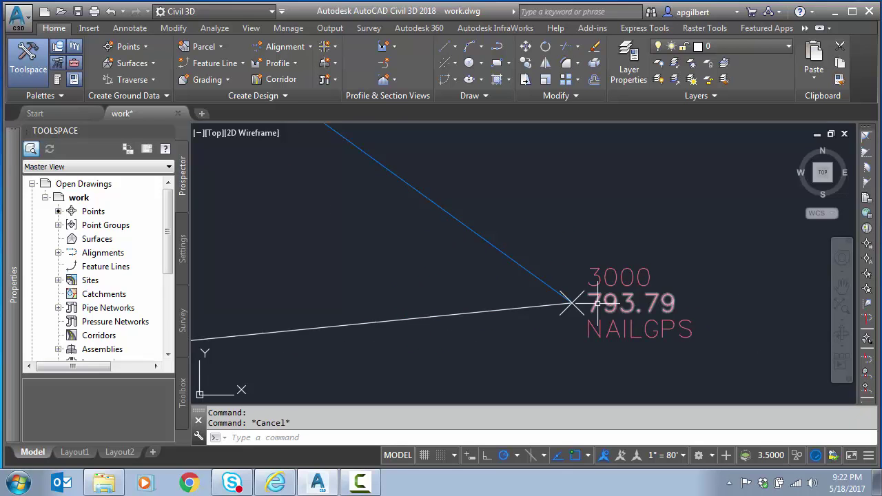
{"action": "scroll", "coordinate": [577, 358], "scroll_direction": "down", "scroll_amount": 5}
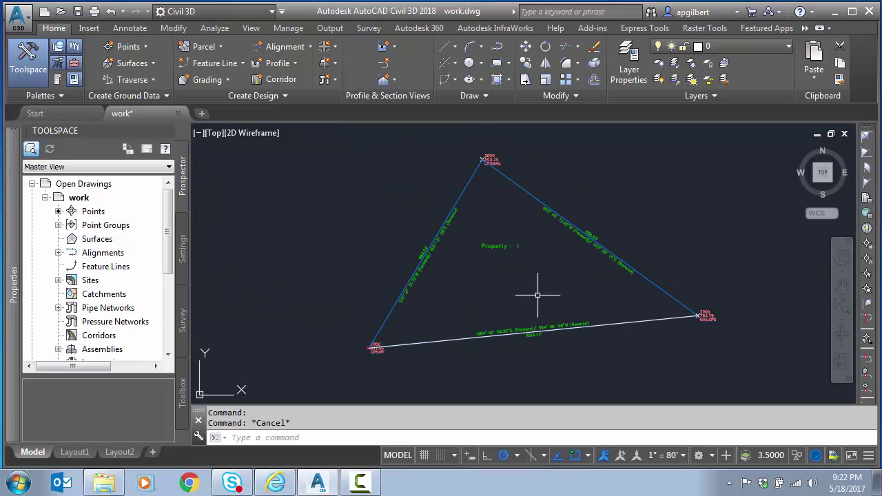
{"action": "key", "text": "Escape"}
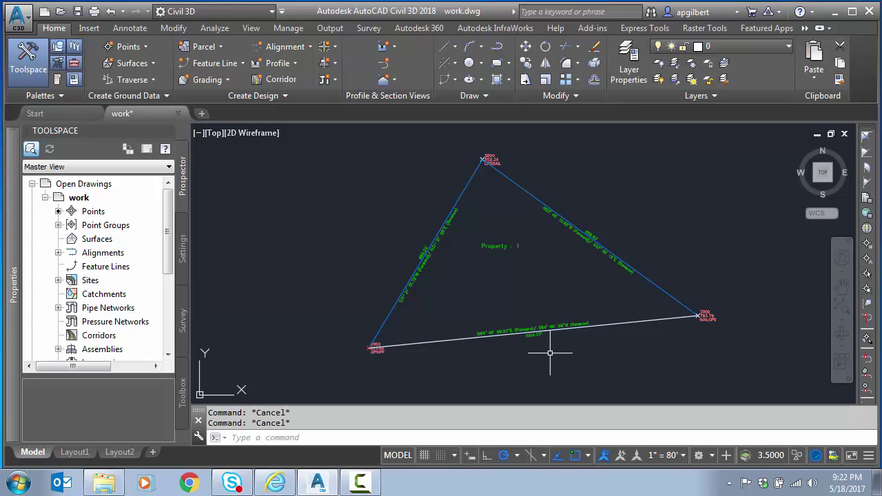
{"action": "left_click", "coordinate": [337, 438]}
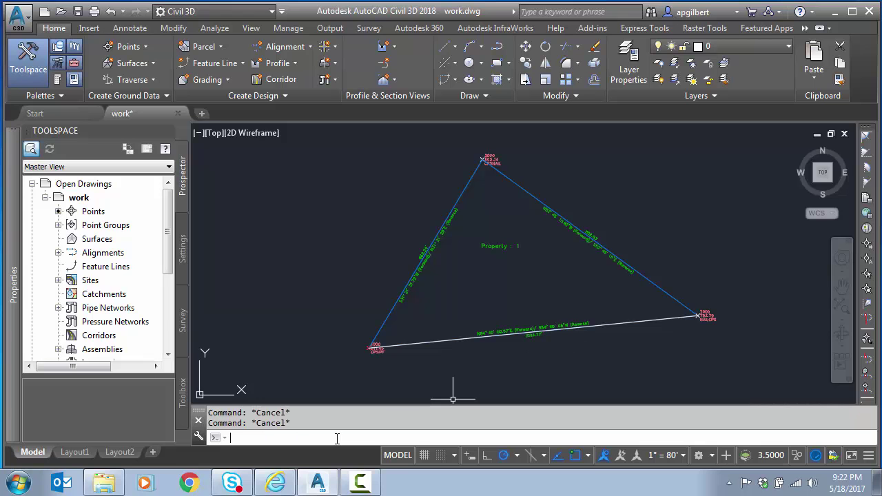
{"action": "type", "text": "mapexport"}
{"action": "key", "text": "Return"}
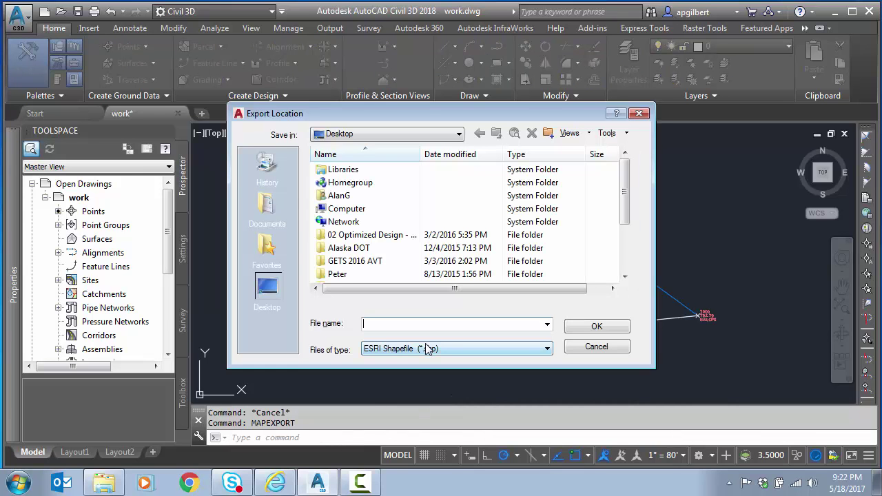
{"action": "type", "text": "textout2"}
{"action": "left_click", "coordinate": [537, 348]}
{"action": "left_click", "coordinate": [538, 348]}
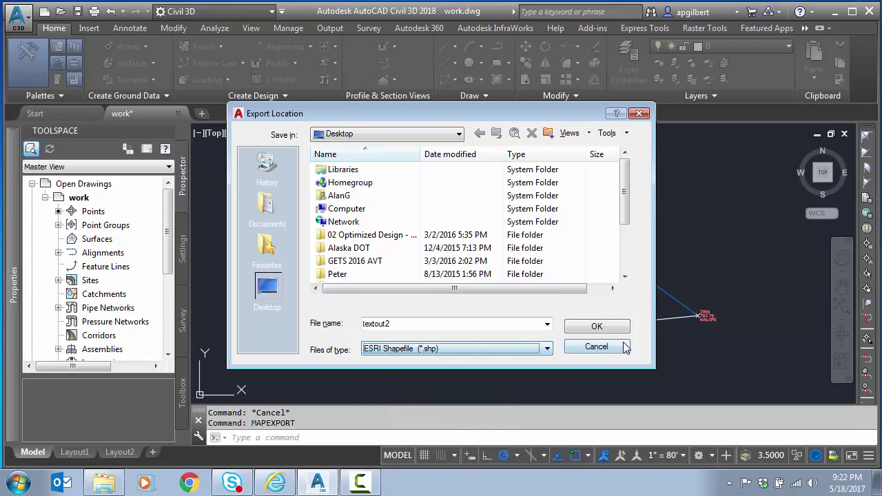
{"action": "left_click", "coordinate": [596, 327]}
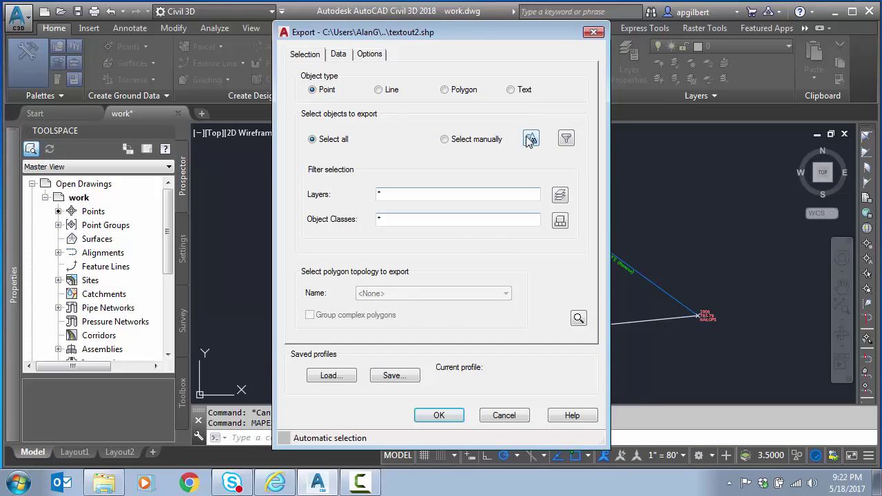
Include all MTEXT attributes as export fields and export the 9 text objects.
{"action": "left_click", "coordinate": [338, 57]}
{"action": "left_click", "coordinate": [355, 111]}
{"action": "left_click", "coordinate": [329, 178]}
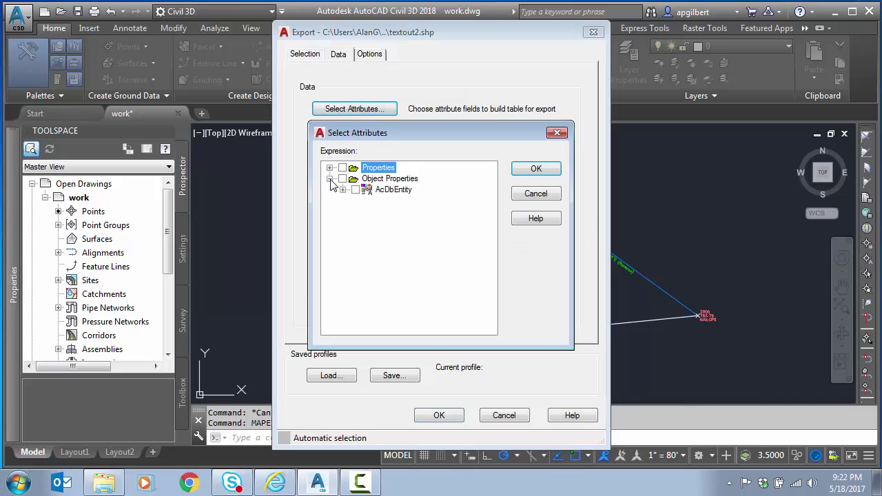
{"action": "left_click", "coordinate": [342, 189]}
{"action": "left_click_drag", "start_coordinate": [492, 222], "coordinate": [492, 254]}
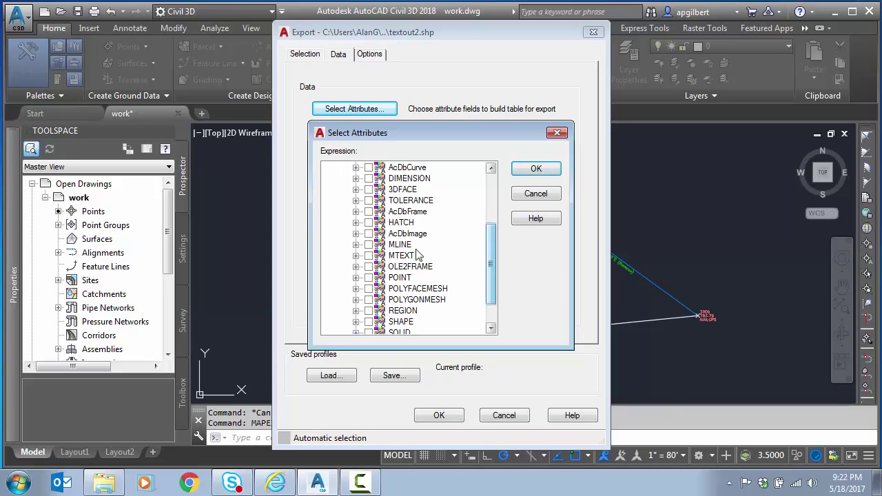
{"action": "left_click", "coordinate": [356, 256]}
{"action": "left_click", "coordinate": [369, 256]}
{"action": "left_click", "coordinate": [369, 256]}
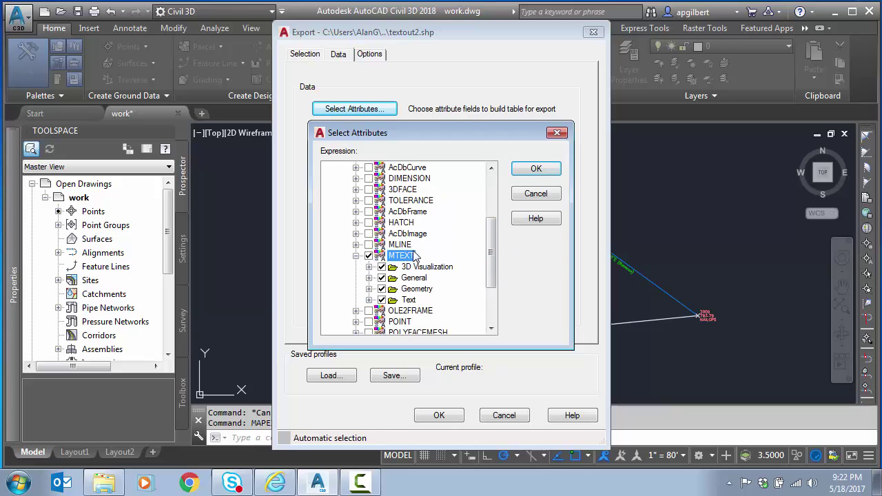
{"action": "left_click", "coordinate": [535, 169]}
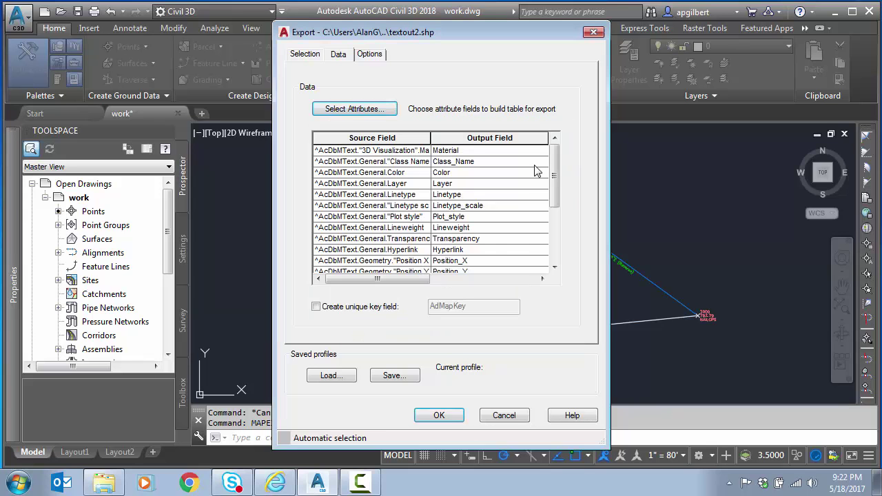
{"action": "left_click", "coordinate": [441, 416]}
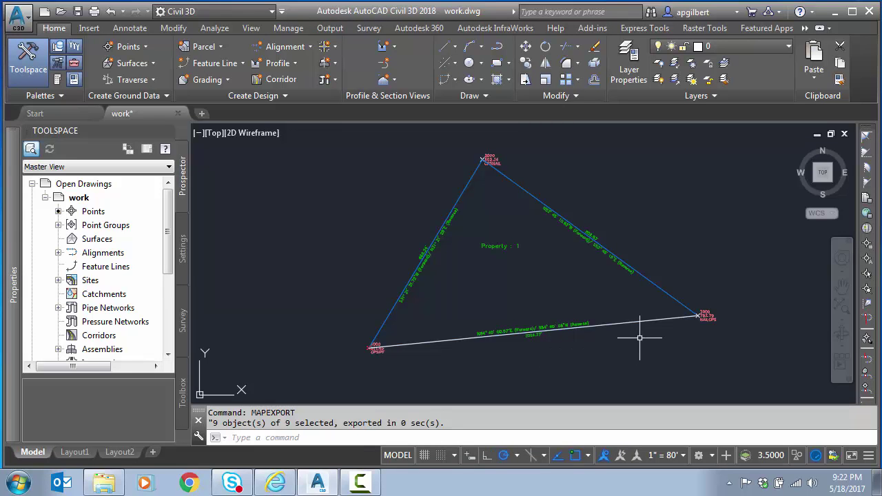
Zoom in and out on the parcel to check its point labels.
{"action": "scroll", "coordinate": [708, 319], "scroll_direction": "up", "scroll_amount": 6}
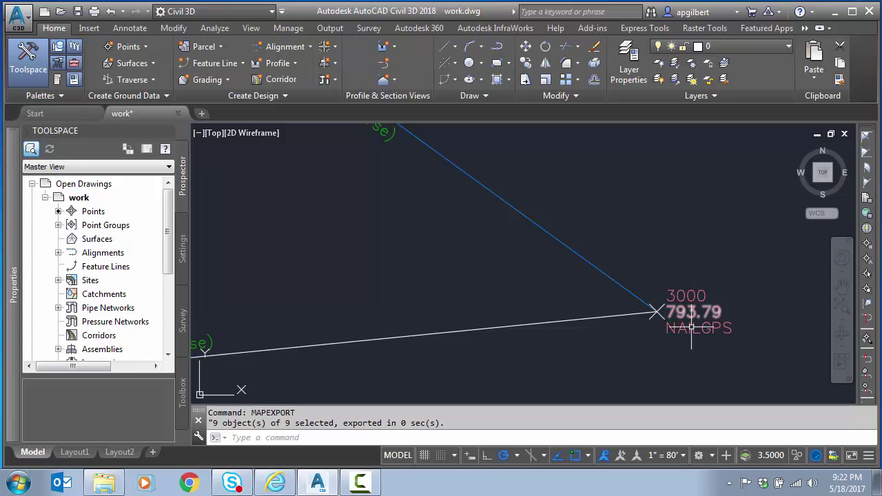
{"action": "scroll", "coordinate": [696, 337], "scroll_direction": "down", "scroll_amount": 4}
{"action": "scroll", "coordinate": [696, 337], "scroll_direction": "down", "scroll_amount": 2}
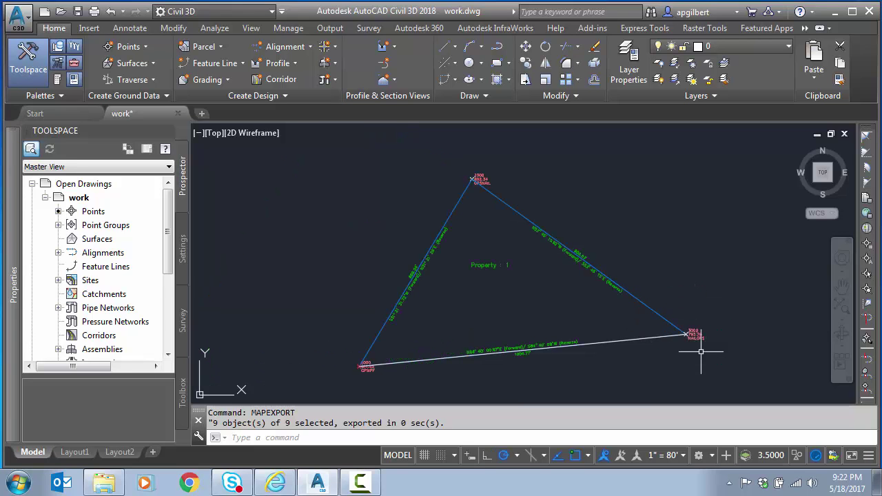
{"action": "key", "text": "ctrl+3"}
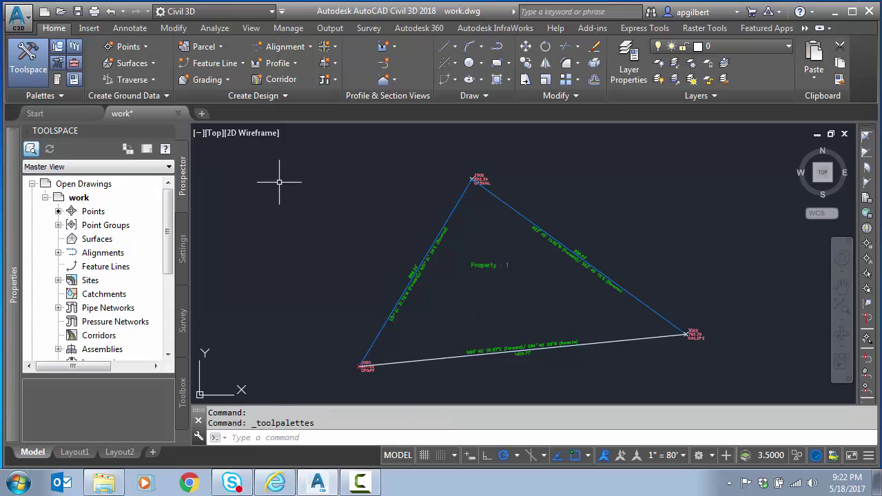
Start a new blank drawing and choose textout2.shp for a MAPIMPORT.
{"action": "left_click", "coordinate": [41, 11]}
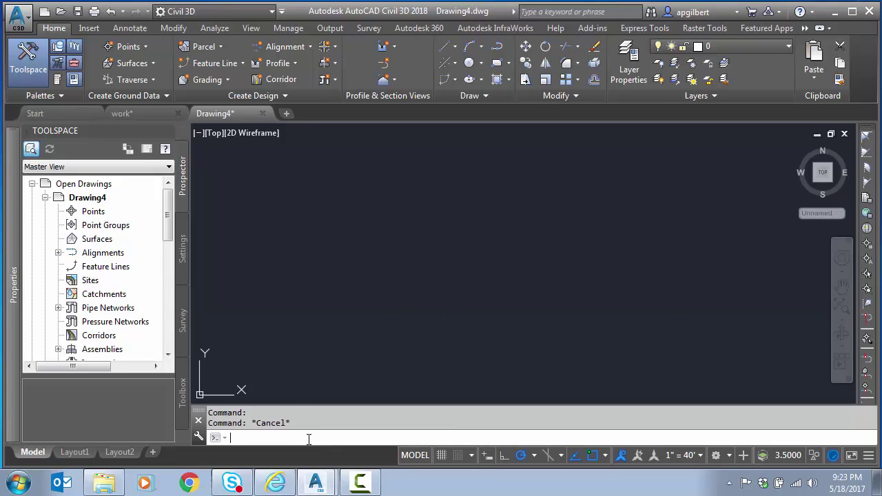
{"action": "type", "text": "mapimport"}
{"action": "key", "text": "Return"}
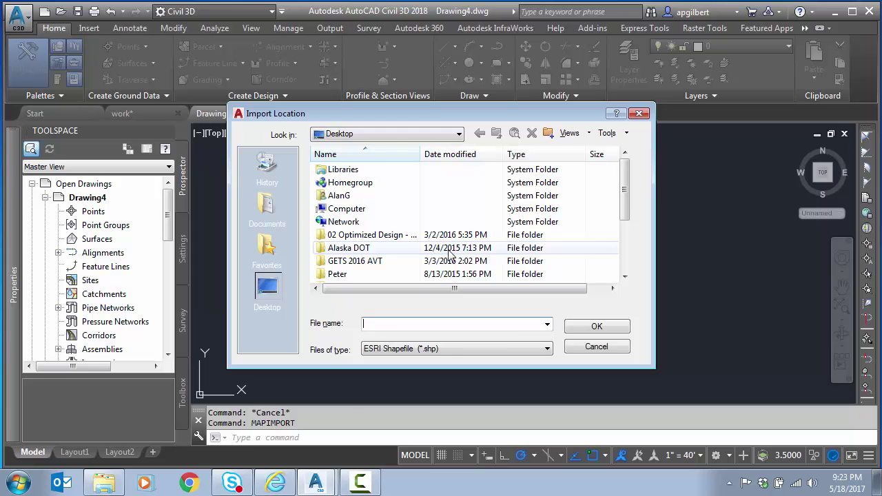
{"action": "scroll", "coordinate": [444, 260], "scroll_direction": "down", "scroll_amount": 3}
{"action": "left_click", "coordinate": [355, 274]}
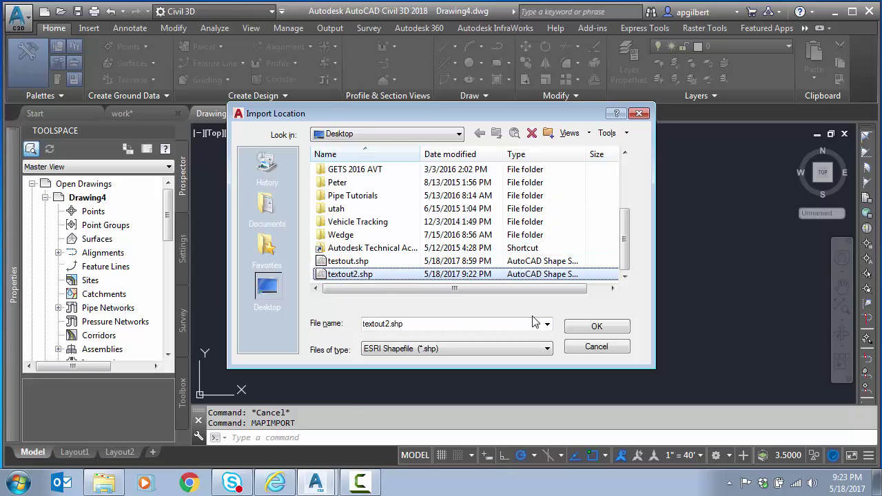
{"action": "left_click", "coordinate": [596, 328]}
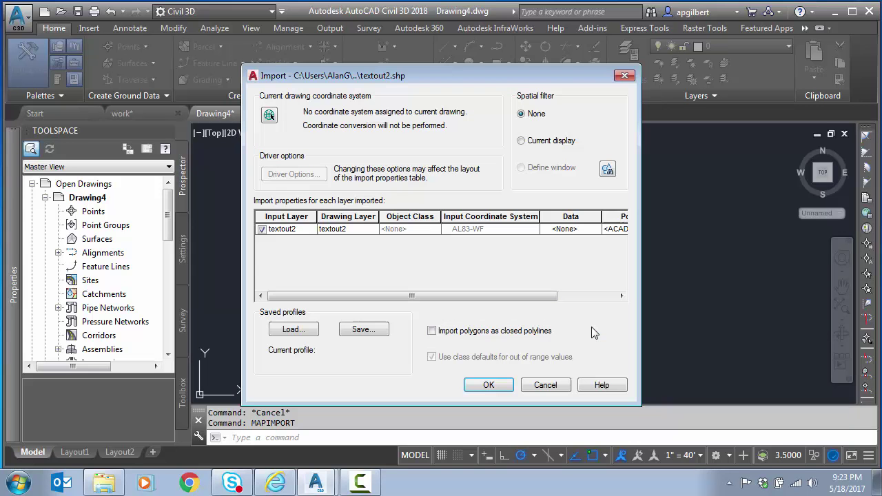
Import textout2.shp with its fields as object data in table textout2, then zoom to extents.
{"action": "left_click_drag", "start_coordinate": [490, 295], "coordinate": [548, 296]}
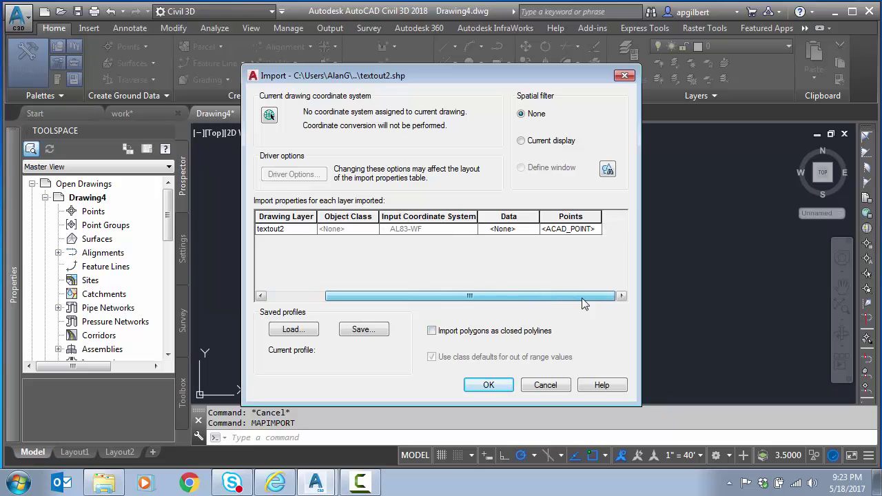
{"action": "left_click", "coordinate": [529, 231]}
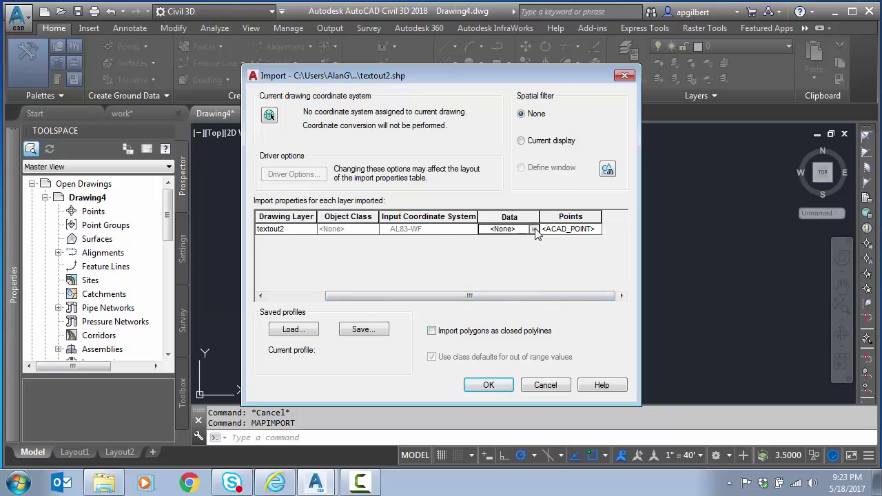
{"action": "left_click", "coordinate": [536, 230]}
{"action": "left_click", "coordinate": [397, 168]}
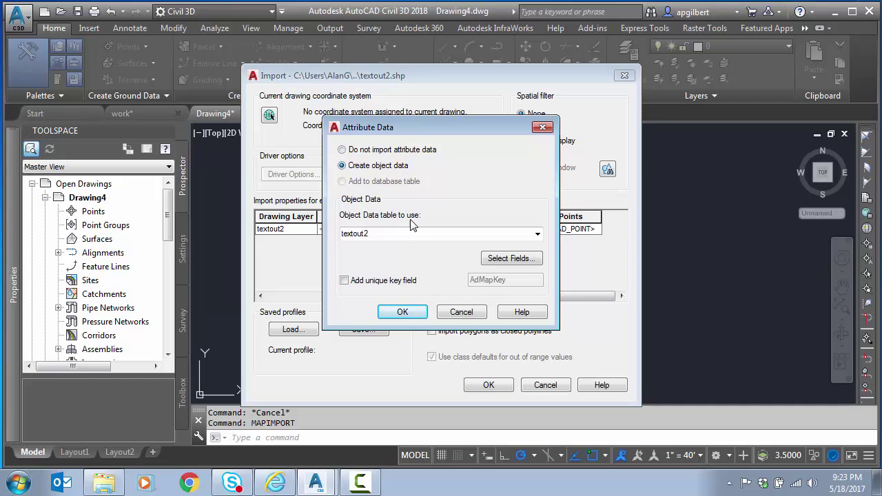
{"action": "left_click", "coordinate": [510, 258]}
{"action": "scroll", "coordinate": [465, 272], "scroll_direction": "down", "scroll_amount": 2}
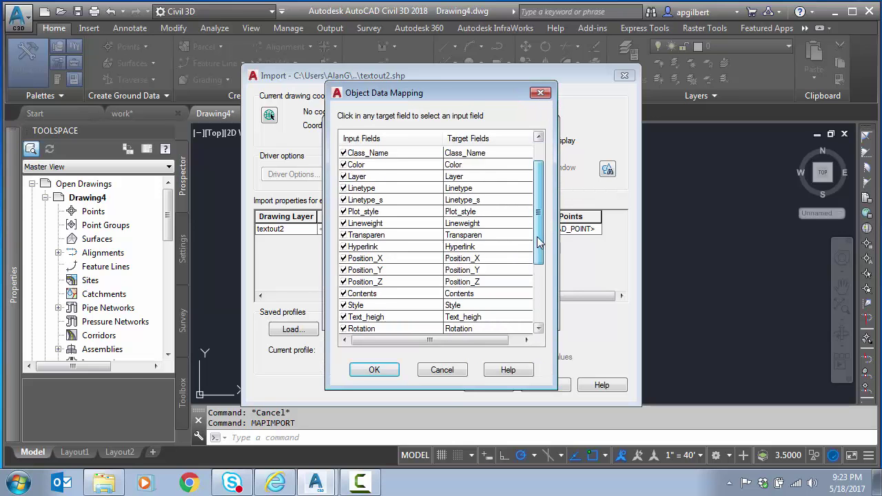
{"action": "left_click", "coordinate": [375, 370]}
{"action": "left_click", "coordinate": [406, 315]}
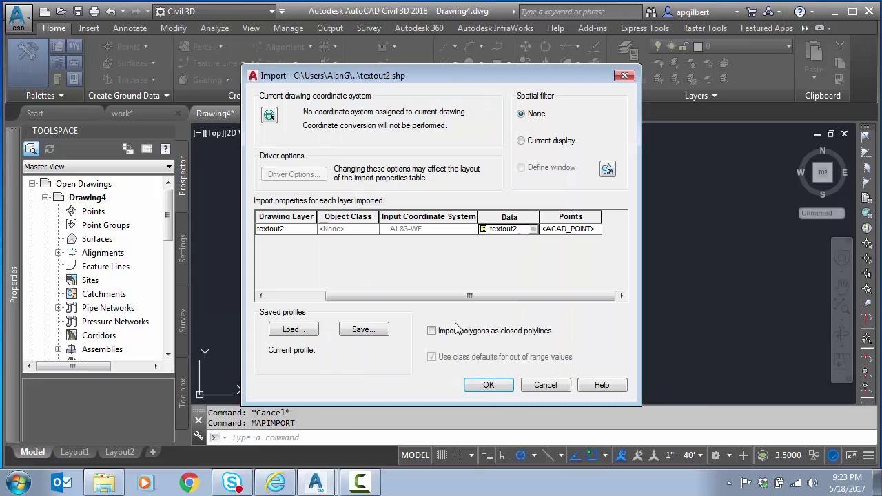
{"action": "left_click", "coordinate": [487, 385]}
{"action": "middle_click", "coordinate": [564, 339]}
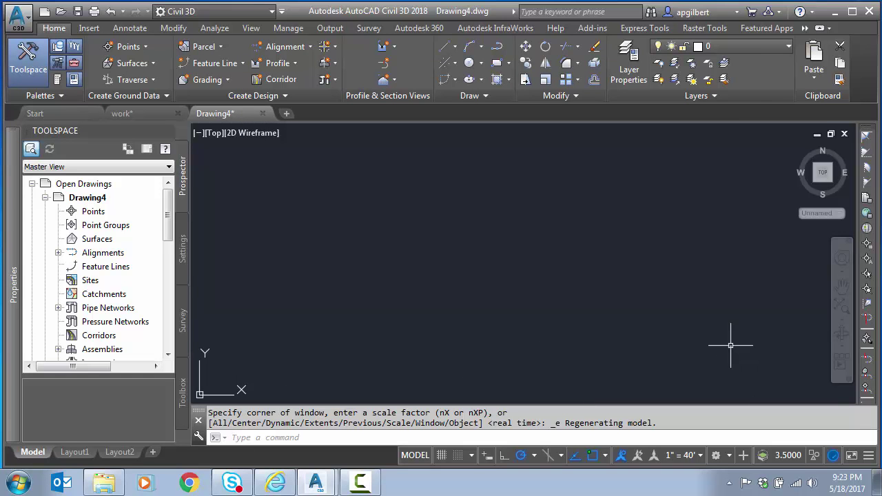
{"action": "left_click", "coordinate": [731, 345]}
{"action": "mouse_move", "coordinate": [7, 248]}
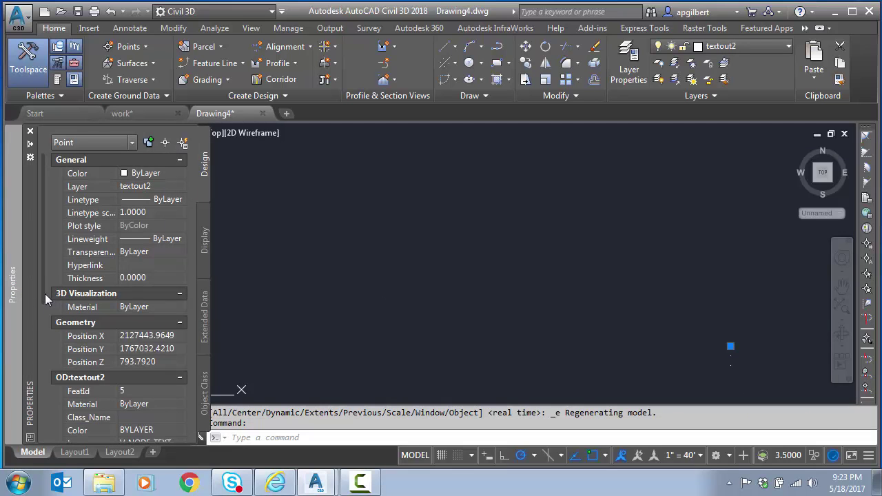
{"action": "scroll", "coordinate": [45, 296], "scroll_direction": "down", "scroll_amount": 4}
{"action": "scroll", "coordinate": [40, 397], "scroll_direction": "down", "scroll_amount": 2}
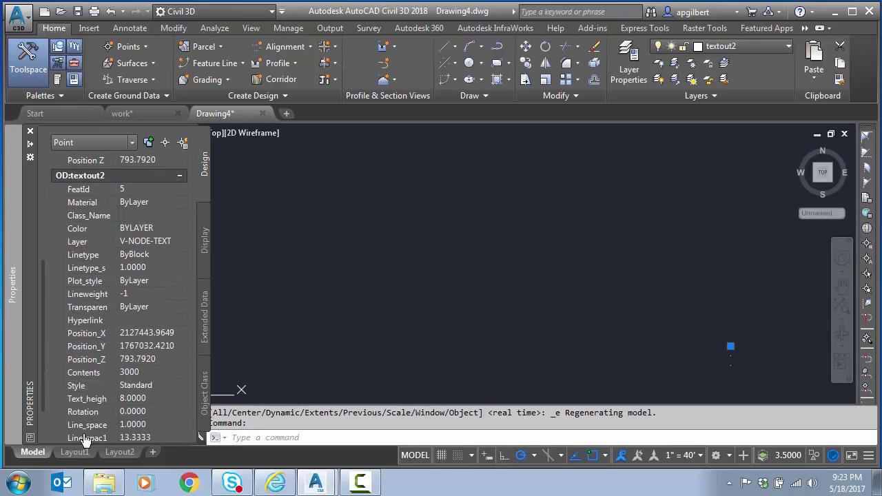
{"action": "left_click", "coordinate": [141, 373]}
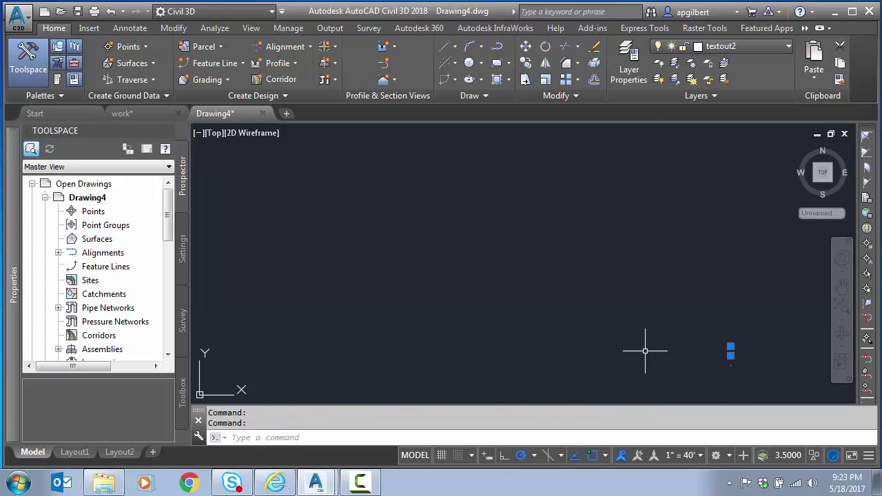
{"action": "key", "text": "Escape"}
{"action": "left_click", "coordinate": [731, 355]}
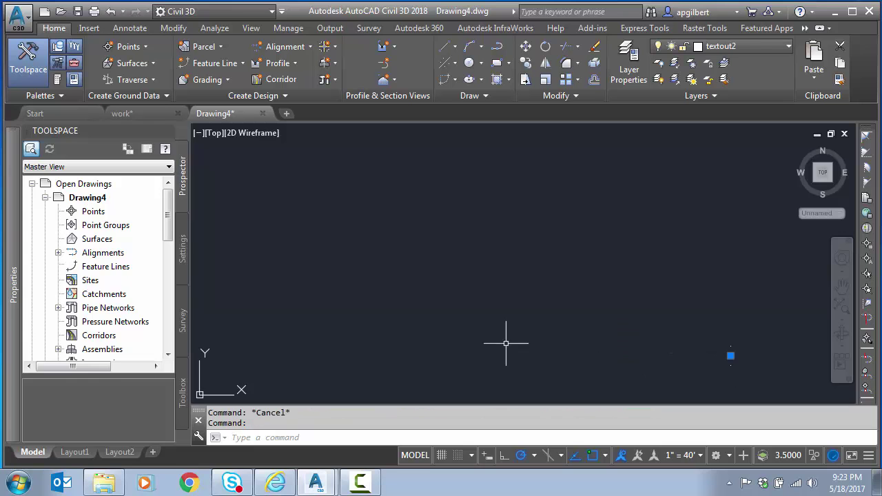
{"action": "mouse_move", "coordinate": [12, 318]}
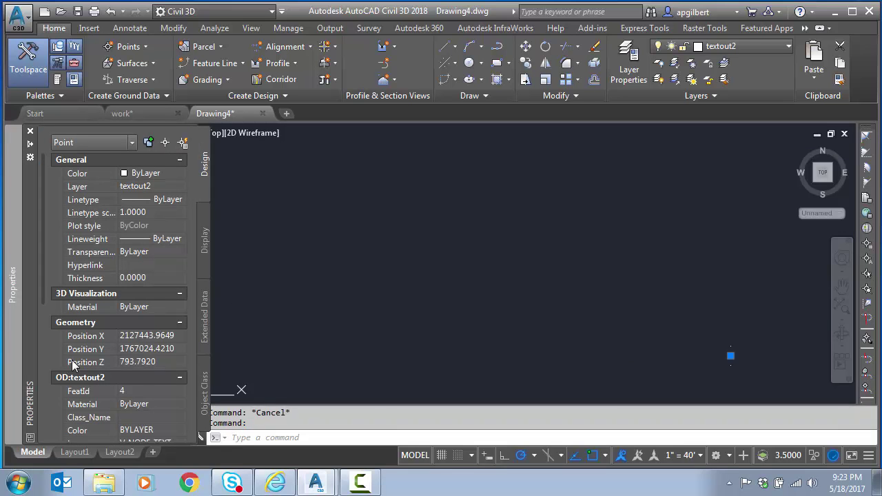
{"action": "left_click_drag", "start_coordinate": [45, 295], "coordinate": [44, 377]}
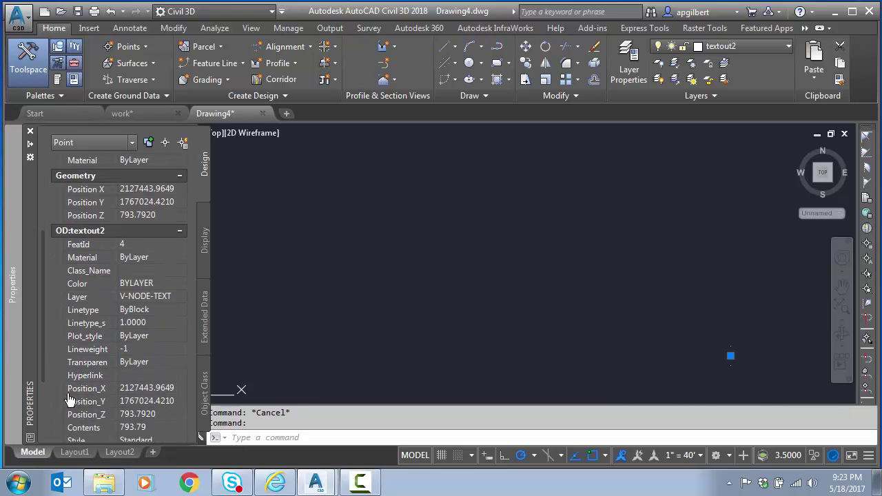
{"action": "left_click_drag", "start_coordinate": [44, 358], "coordinate": [42, 414]}
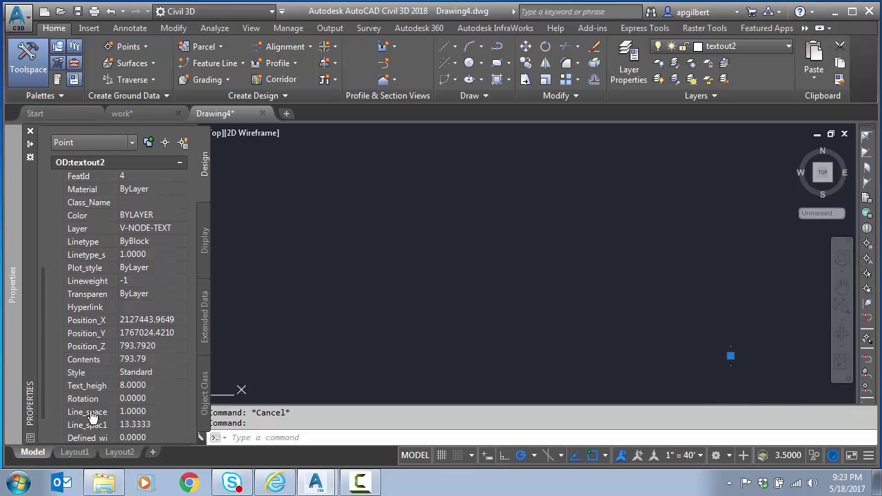
{"action": "left_click", "coordinate": [148, 360]}
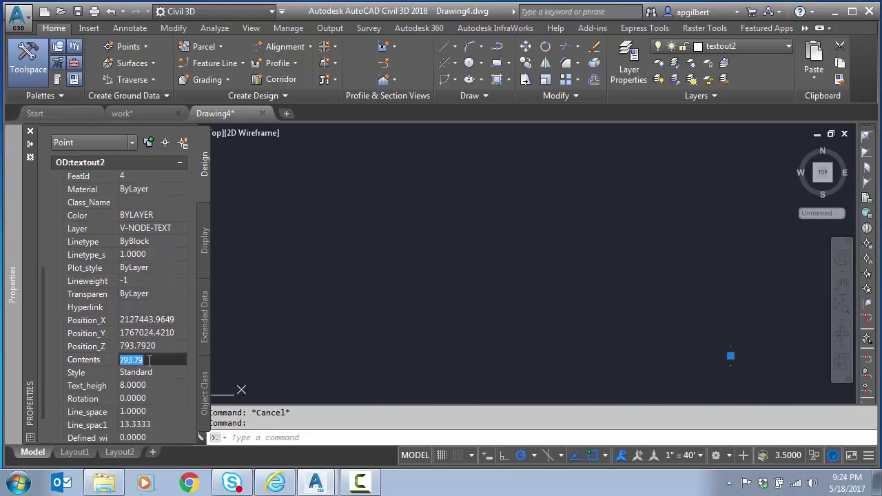
{"action": "key", "text": "Escape"}
{"action": "key", "text": "Escape"}
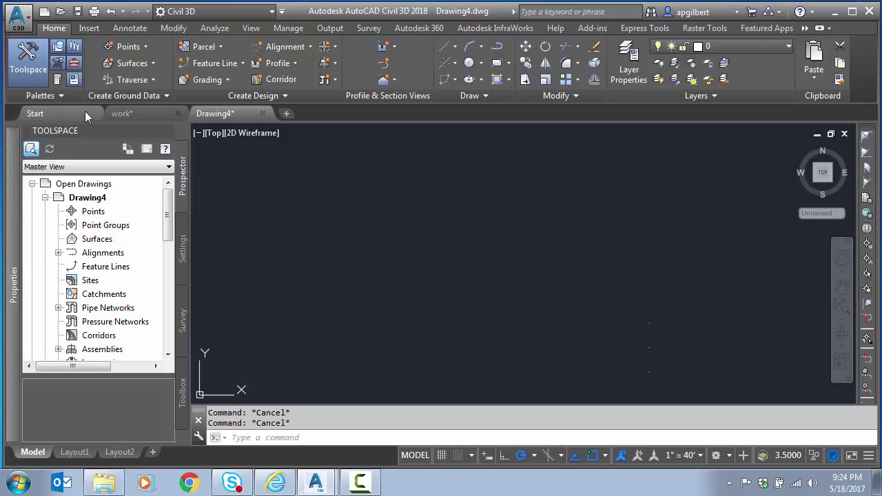
Turn the map task pane on with MAPWSPACE.
{"action": "left_click", "coordinate": [61, 94]}
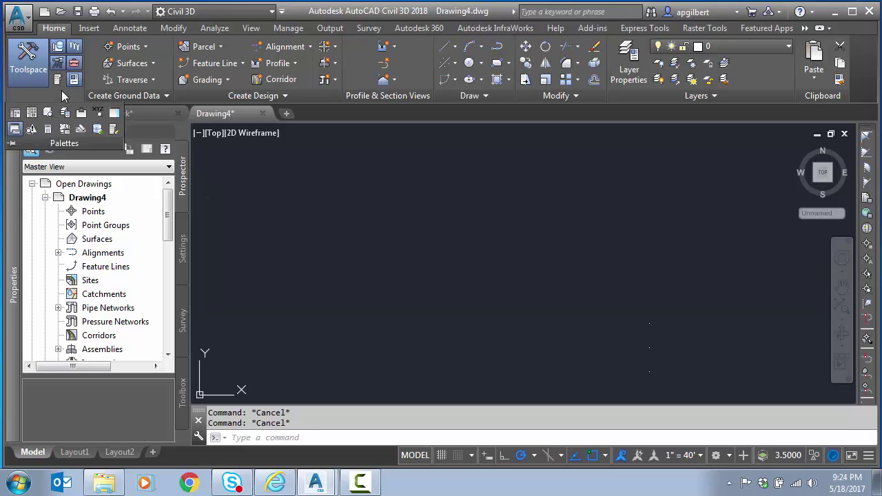
{"action": "left_click", "coordinate": [114, 113]}
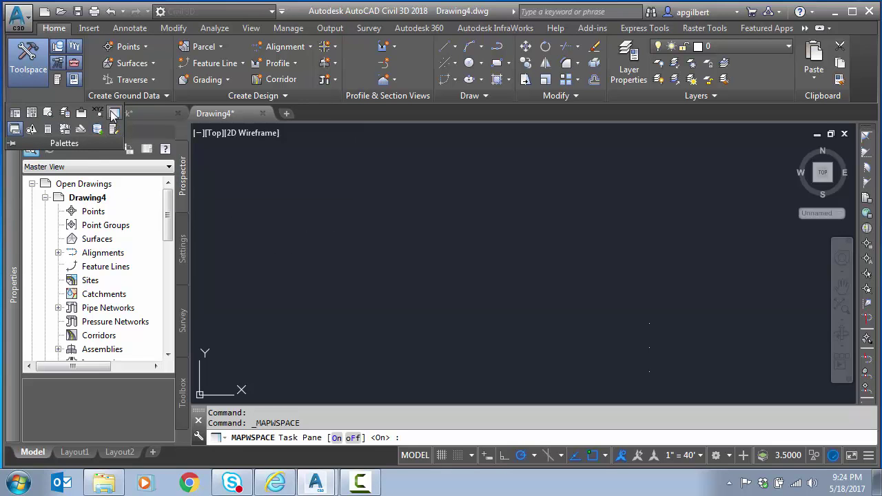
{"action": "left_click", "coordinate": [336, 438]}
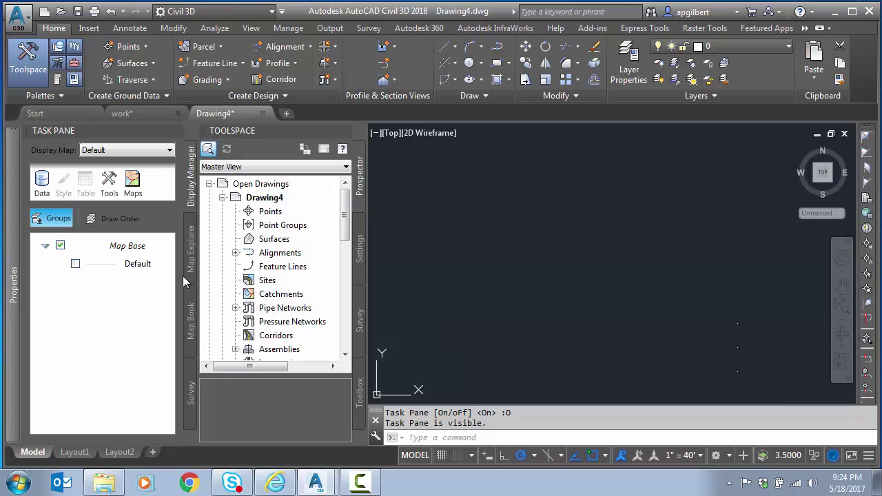
Start a Query Current Drawing from Map Base's Add Drawing Data menu.
{"action": "right_click", "coordinate": [122, 249]}
{"action": "mouse_move", "coordinate": [184, 259]}
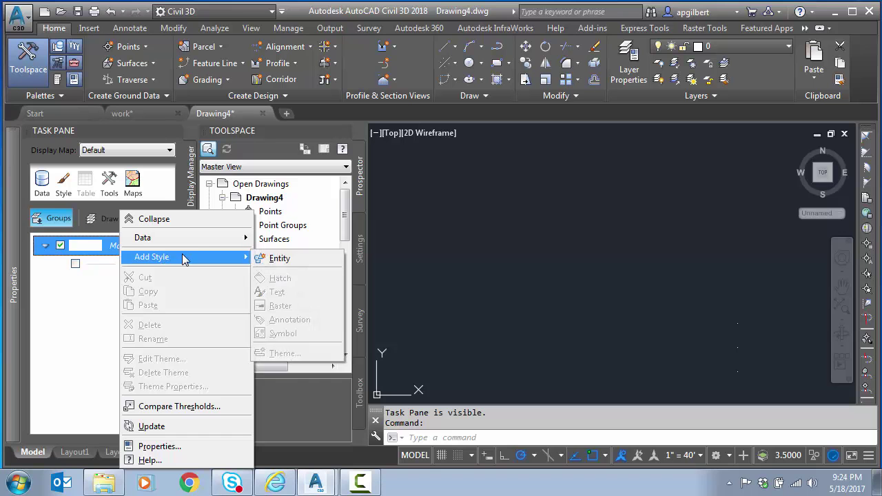
{"action": "mouse_move", "coordinate": [193, 242]}
{"action": "mouse_move", "coordinate": [351, 296]}
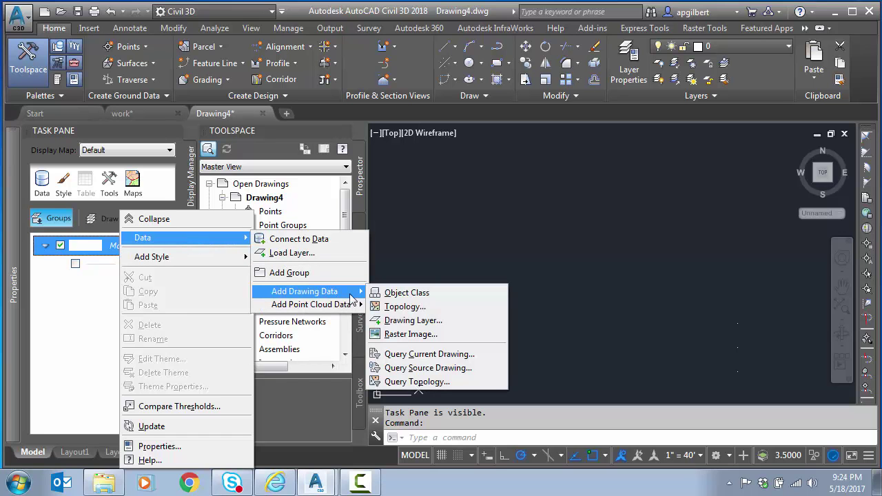
{"action": "left_click", "coordinate": [448, 365]}
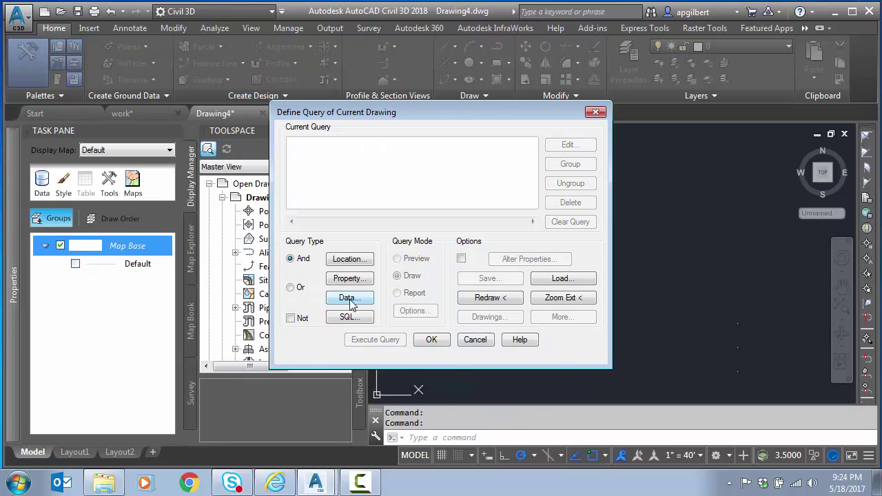
Add the object data condition textout2 Contents = * and run the query in Draw mode.
{"action": "left_click", "coordinate": [349, 298]}
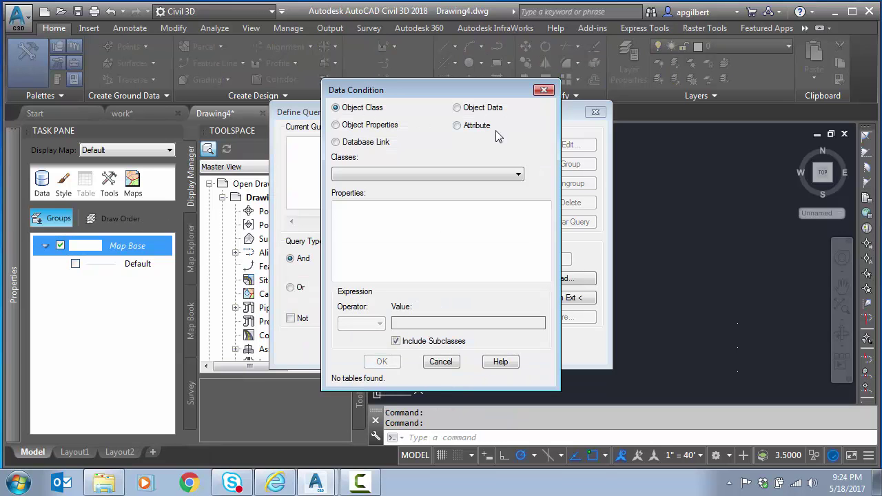
{"action": "left_click", "coordinate": [497, 111]}
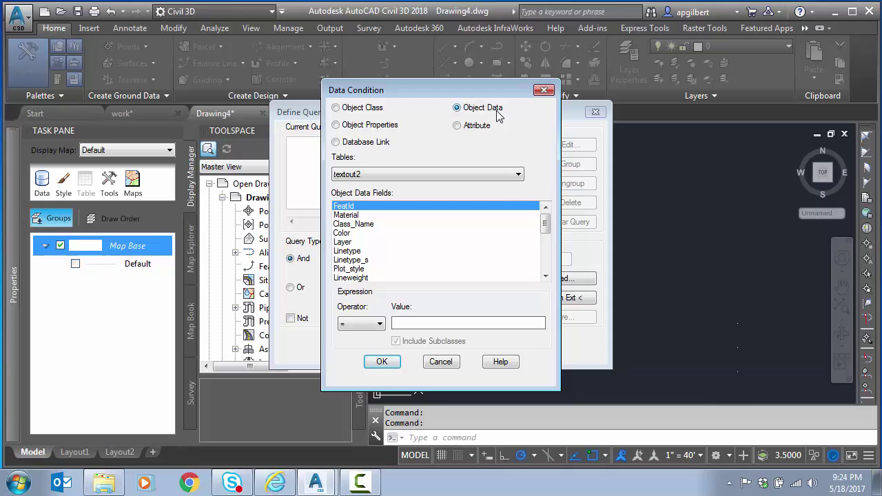
{"action": "left_click_drag", "start_coordinate": [545, 226], "coordinate": [548, 246]}
{"action": "left_click", "coordinate": [407, 268]}
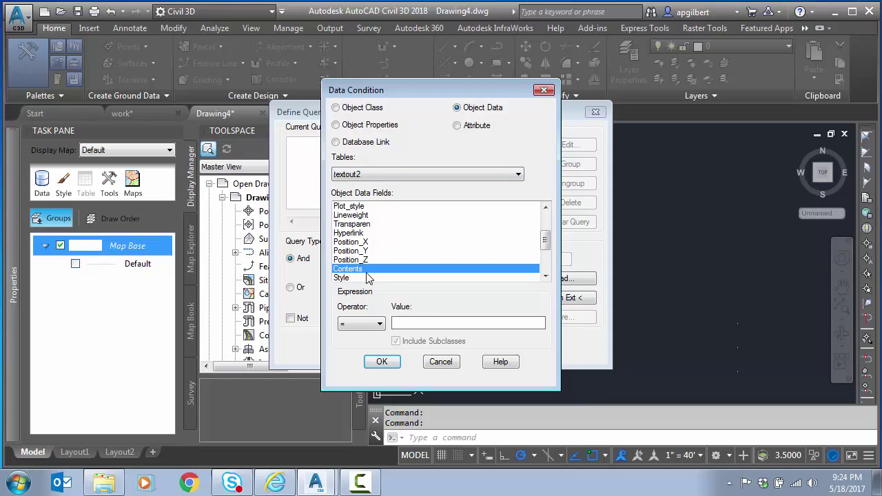
{"action": "left_click", "coordinate": [423, 322]}
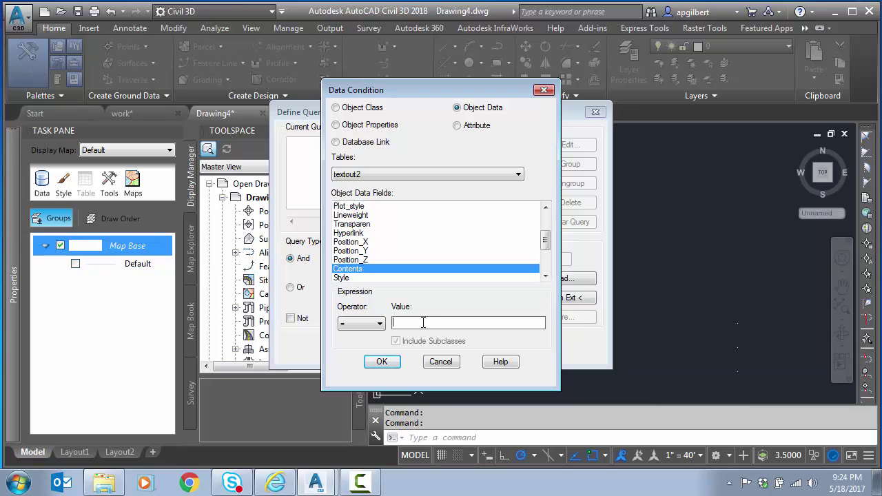
{"action": "type", "text": "*"}
{"action": "left_click", "coordinate": [383, 363]}
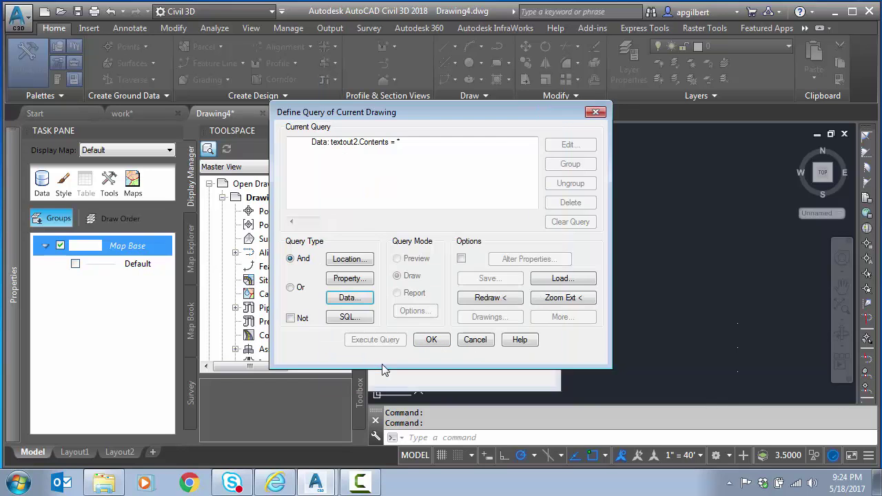
{"action": "left_click", "coordinate": [432, 342]}
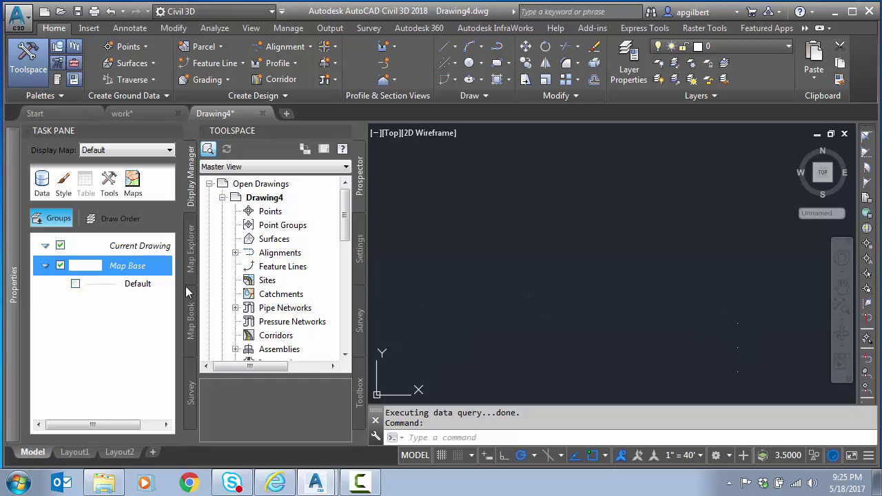
Add a Text style to the Current Drawing query layer.
{"action": "left_click", "coordinate": [43, 248]}
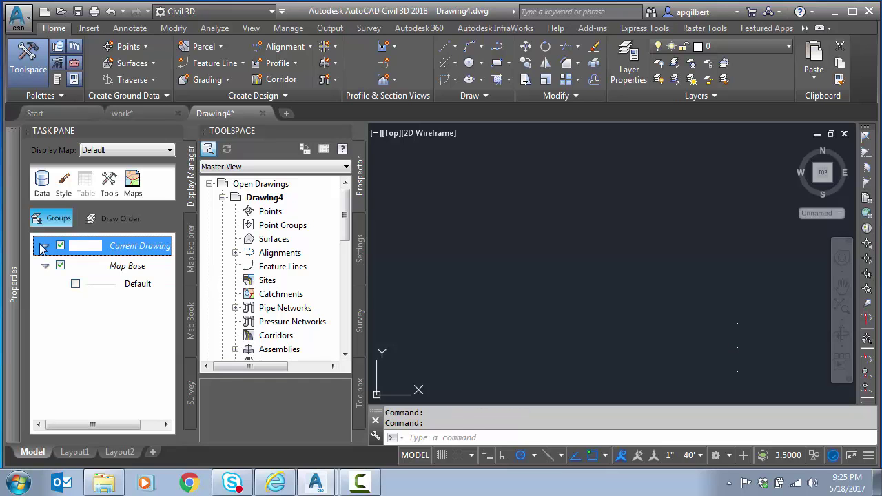
{"action": "left_click", "coordinate": [45, 247]}
{"action": "left_click", "coordinate": [98, 248]}
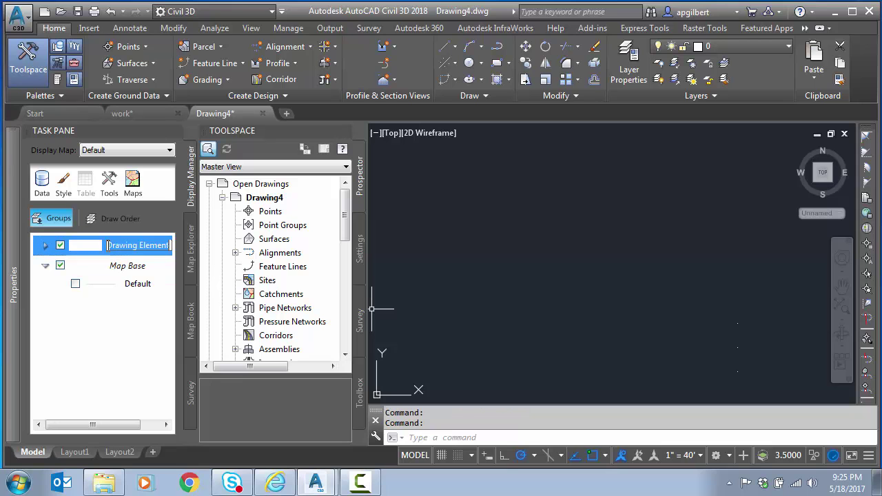
{"action": "left_click", "coordinate": [141, 266]}
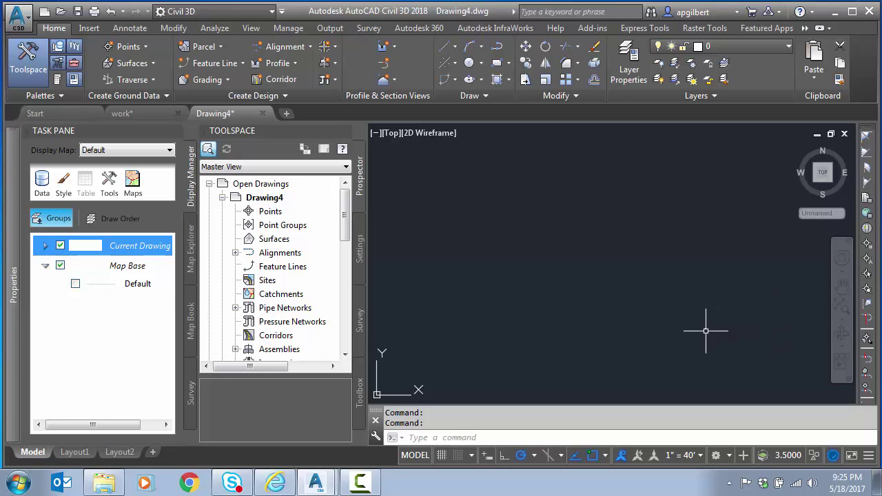
{"action": "right_click", "coordinate": [132, 252]}
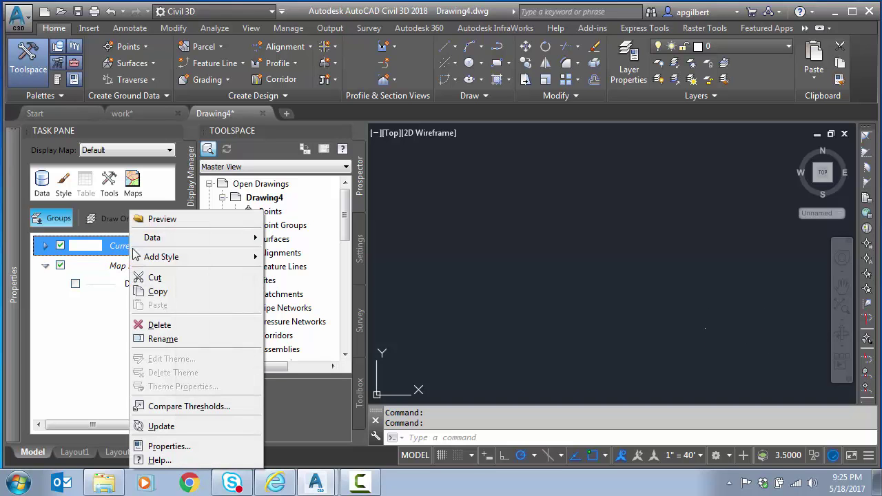
{"action": "mouse_move", "coordinate": [145, 259]}
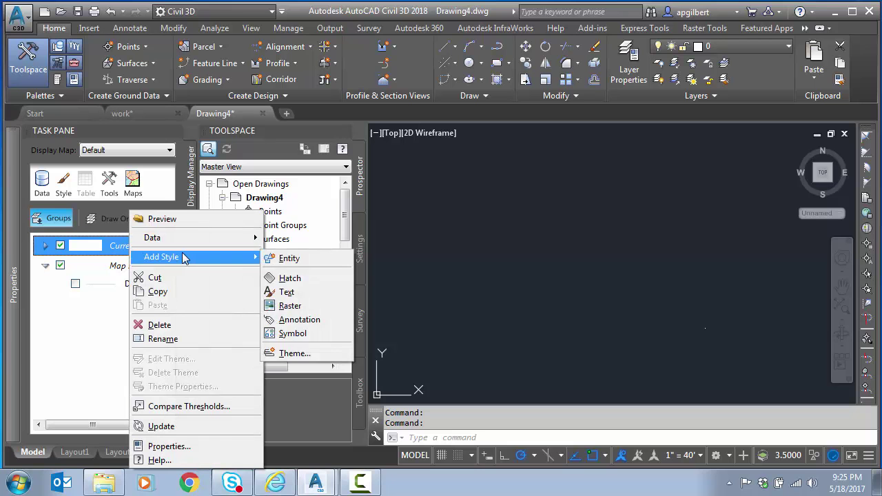
{"action": "key", "text": "Escape"}
{"action": "mouse_move", "coordinate": [184, 259]}
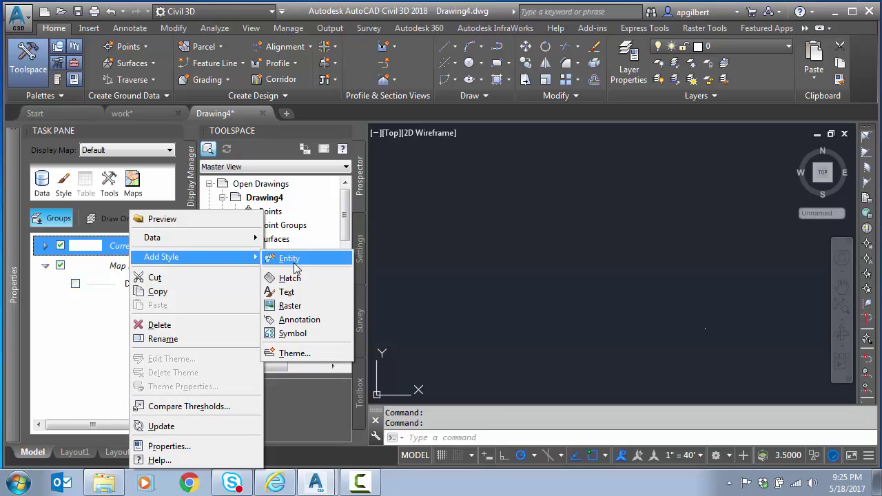
{"action": "left_click", "coordinate": [301, 294]}
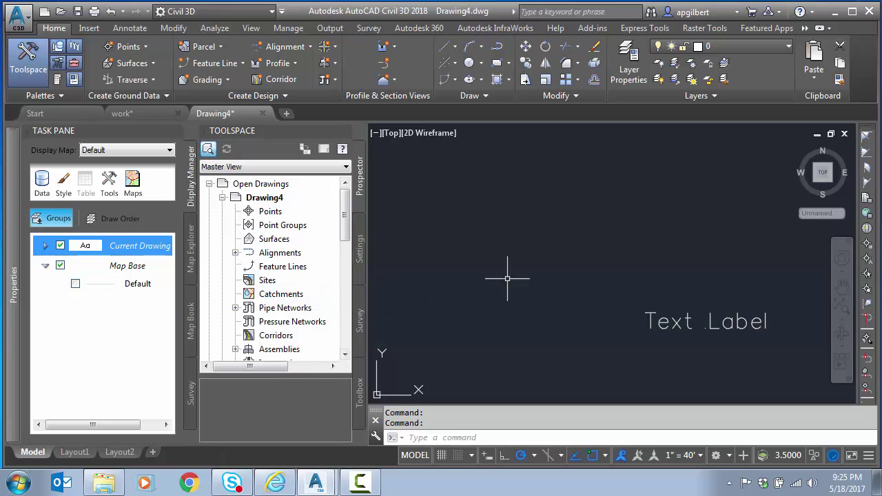
Select the new Text Style and begin editing its label Value.
{"action": "left_click", "coordinate": [45, 245]}
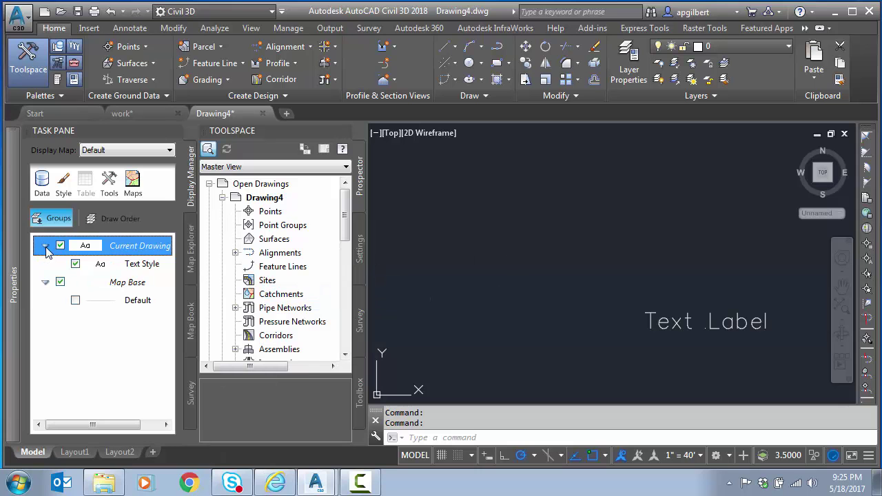
{"action": "left_click", "coordinate": [144, 265]}
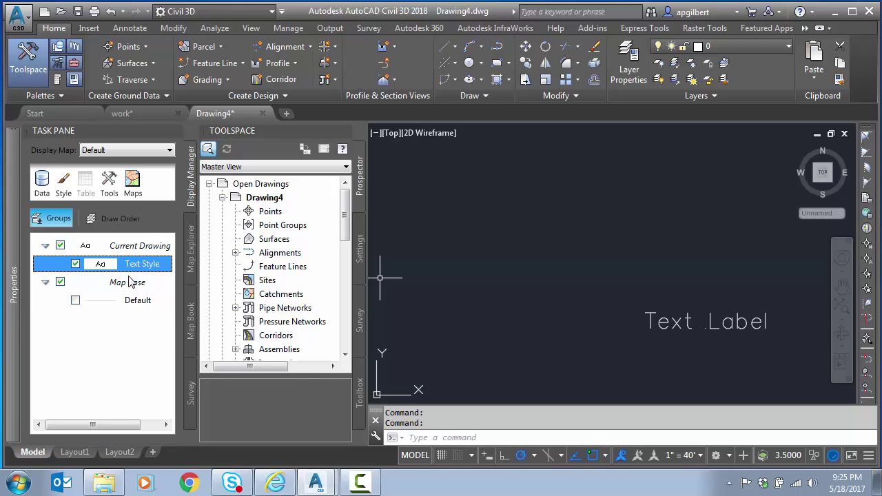
{"action": "mouse_move", "coordinate": [19, 274]}
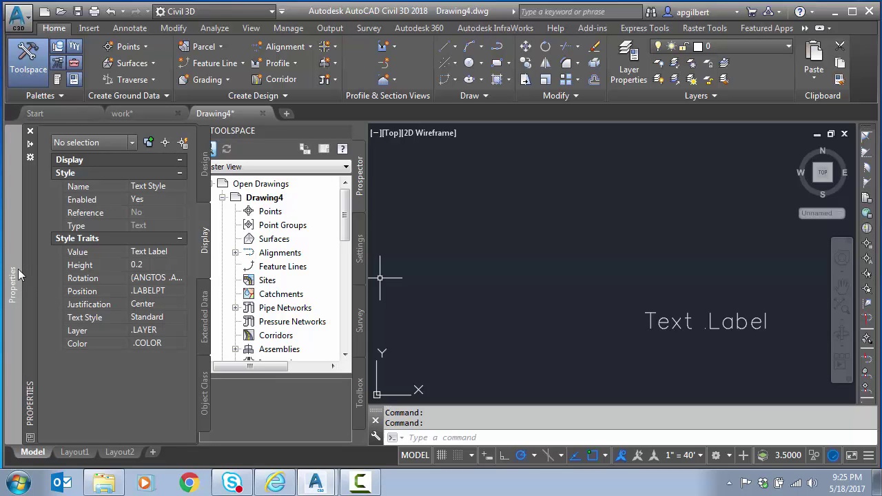
{"action": "left_click", "coordinate": [147, 252]}
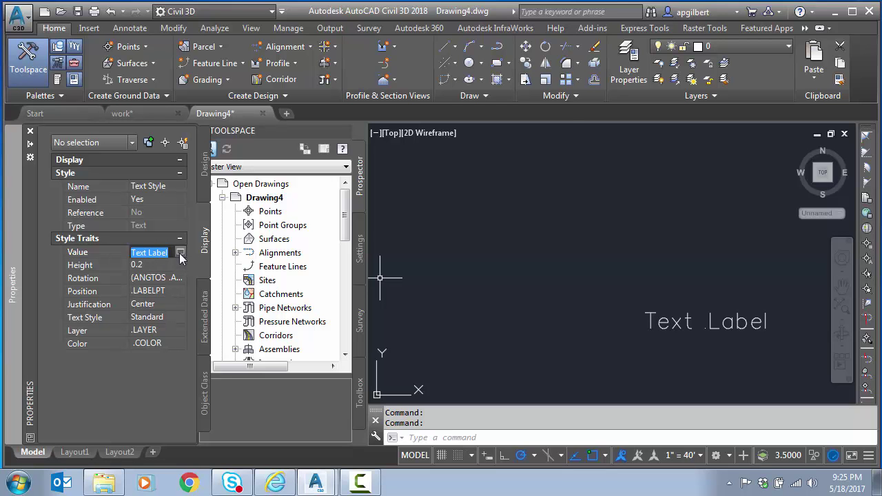
Set the text style's label value to the textout2 :Contents field.
{"action": "left_click", "coordinate": [181, 254]}
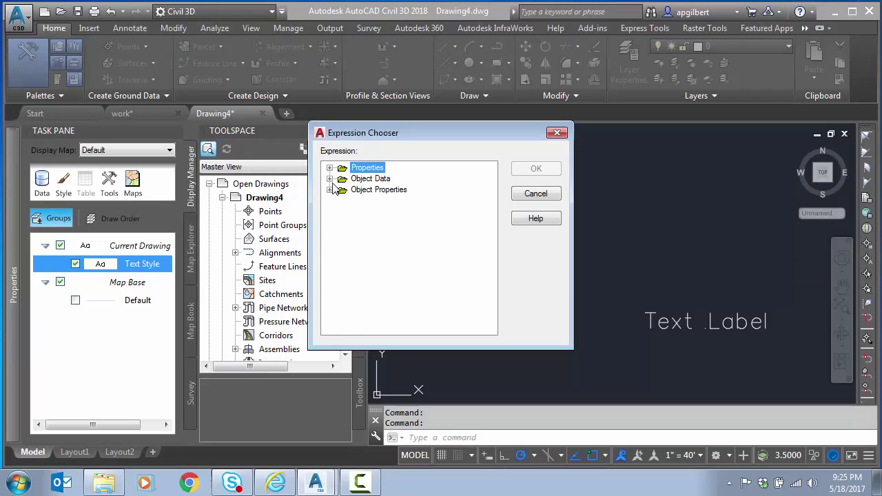
{"action": "left_click", "coordinate": [329, 179]}
{"action": "left_click", "coordinate": [343, 190]}
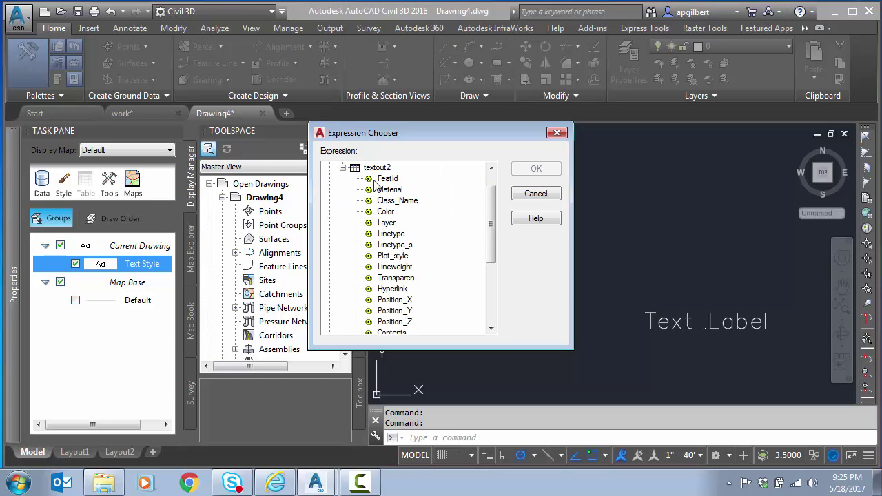
{"action": "left_click_drag", "start_coordinate": [491, 227], "coordinate": [492, 261]}
{"action": "left_click", "coordinate": [403, 270]}
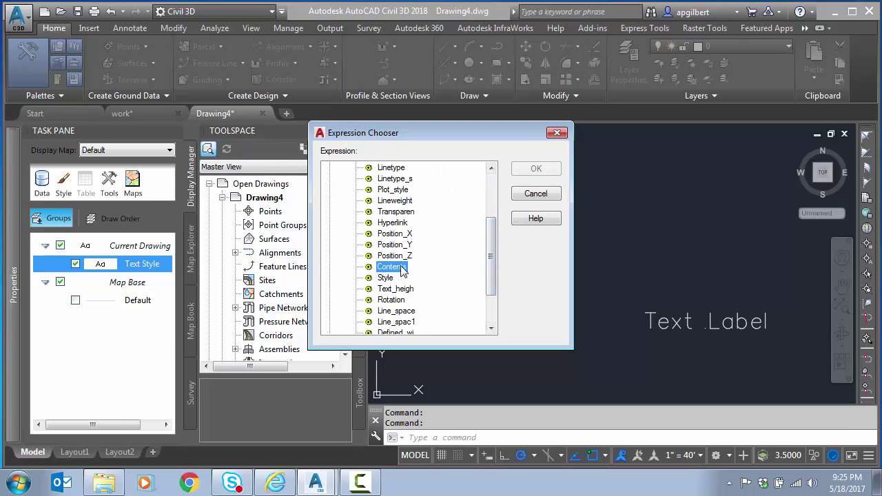
{"action": "left_click", "coordinate": [541, 172]}
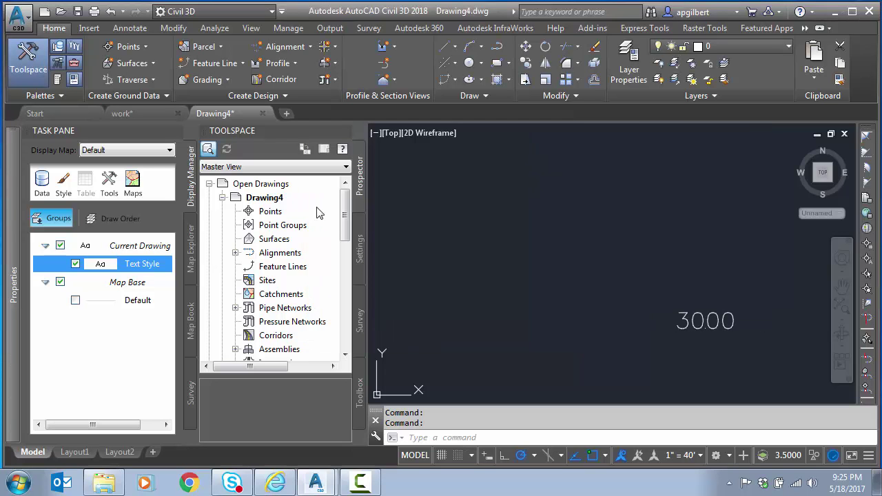
Zoom out and zoom to extents to see all the Contents labels.
{"action": "scroll", "coordinate": [540, 276], "scroll_direction": "down", "scroll_amount": 8}
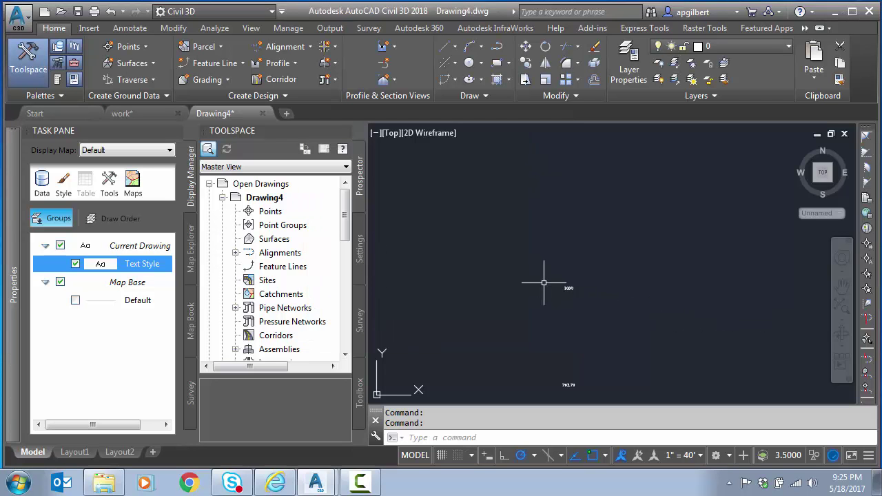
{"action": "middle_click_drag", "start_coordinate": [584, 379], "coordinate": [582, 353]}
{"action": "scroll", "coordinate": [551, 352], "scroll_direction": "down", "scroll_amount": 5}
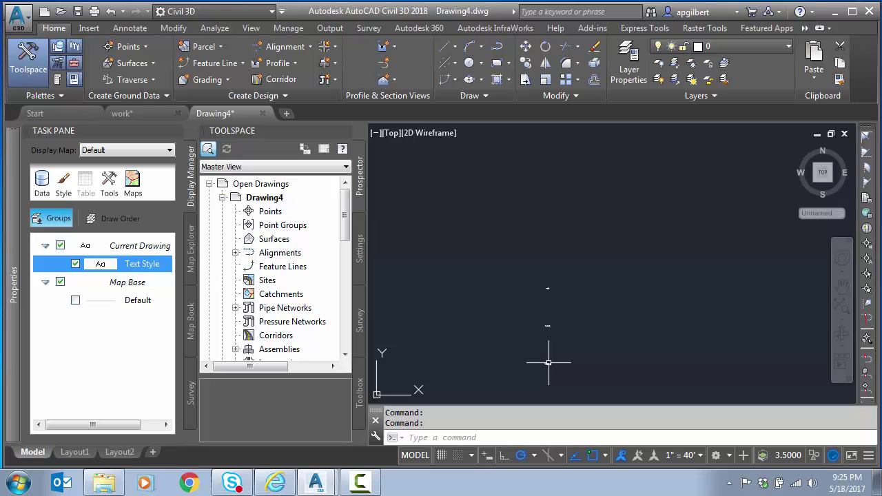
{"action": "middle_click", "coordinate": [551, 324]}
{"action": "middle_click", "coordinate": [552, 323]}
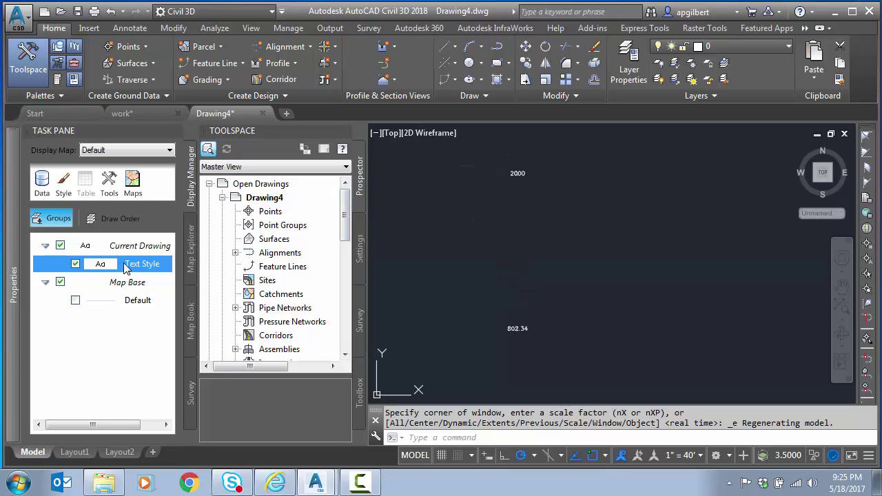
Set the text style's label Height to 1 and its colour to Cyan.
{"action": "mouse_move", "coordinate": [13, 273]}
{"action": "left_click", "coordinate": [146, 266]}
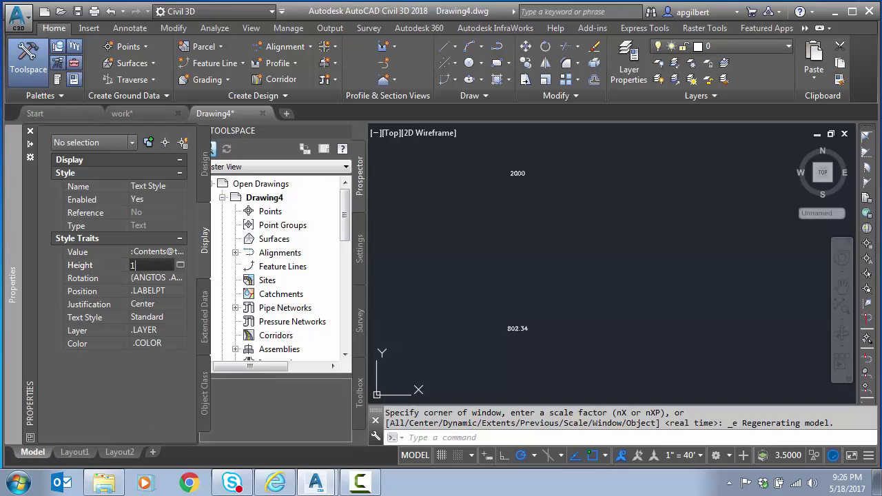
{"action": "left_click", "coordinate": [159, 343]}
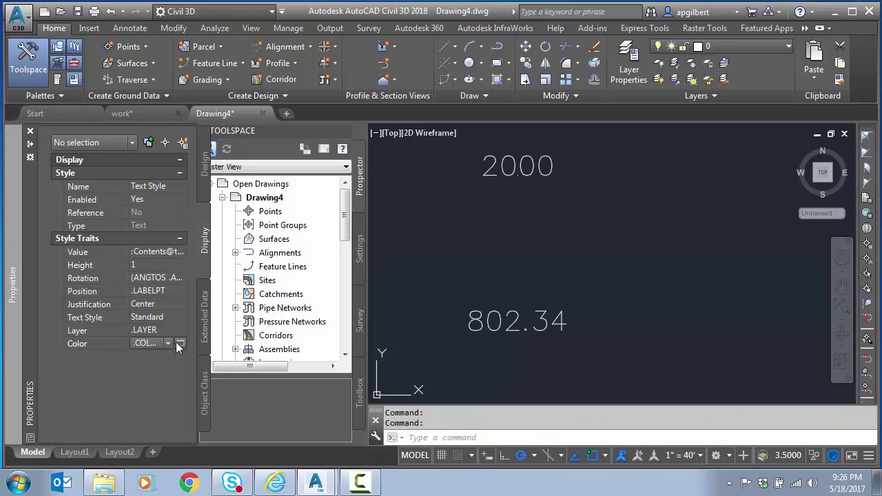
{"action": "left_click", "coordinate": [168, 343]}
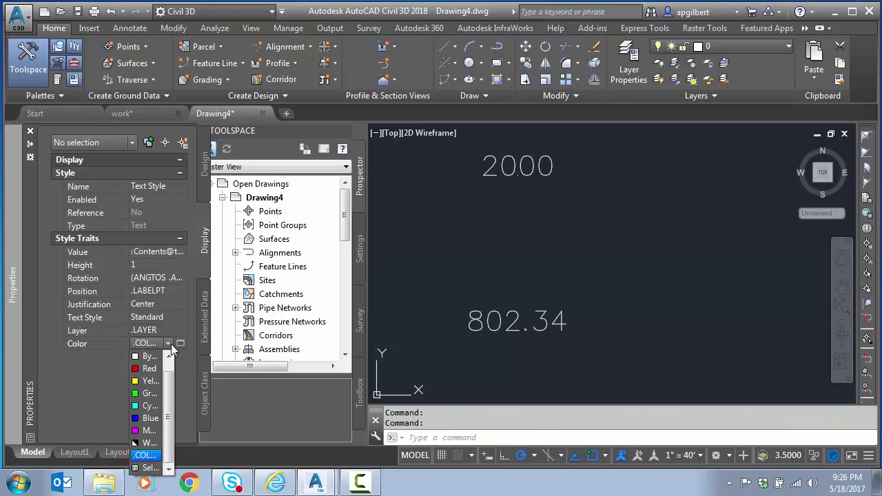
{"action": "left_click", "coordinate": [154, 412]}
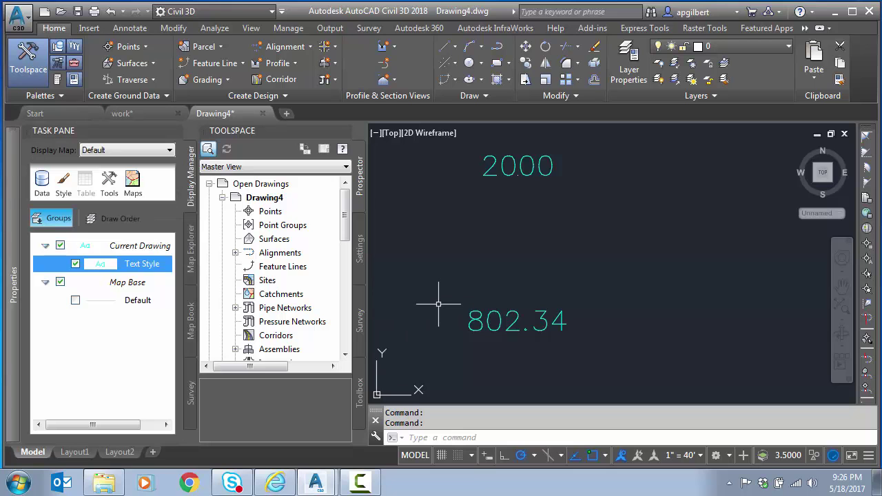
{"action": "scroll", "coordinate": [439, 303], "scroll_direction": "down", "scroll_amount": 4}
{"action": "key", "text": "Escape"}
{"action": "key", "text": "Escape"}
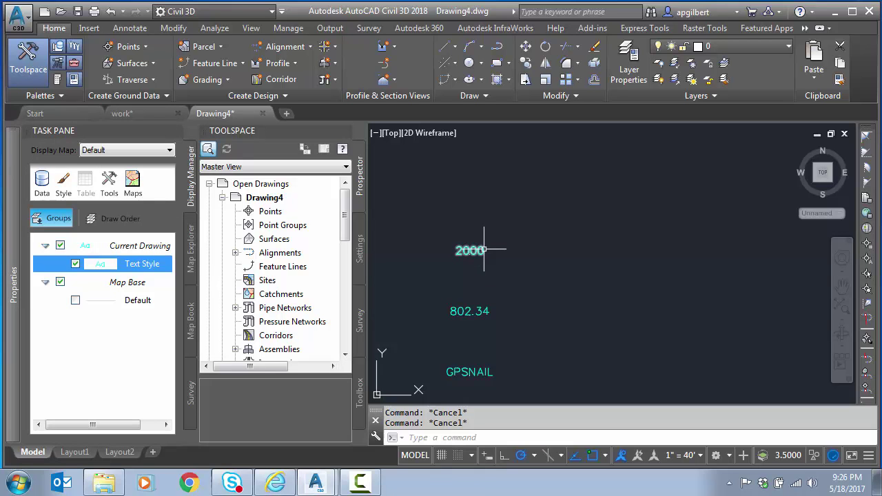
{"action": "mouse_move", "coordinate": [484, 250]}
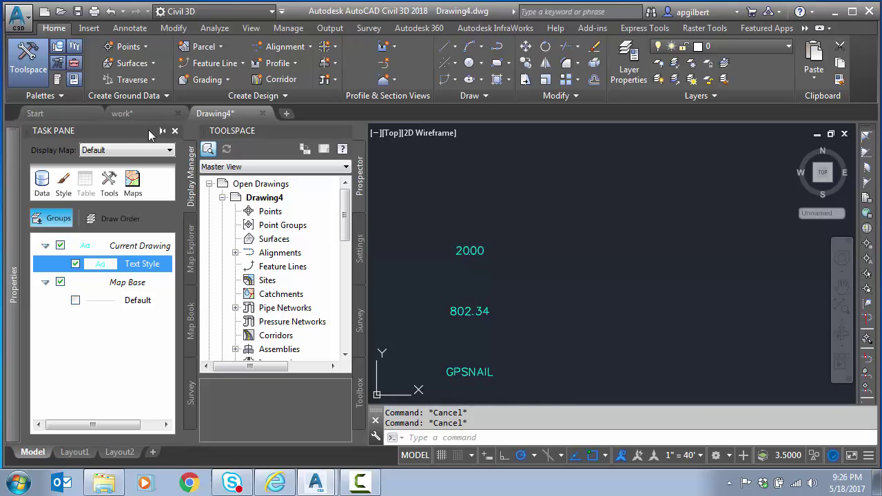
Close the map task pane and close Drawing4 without saving.
{"action": "left_click", "coordinate": [177, 131]}
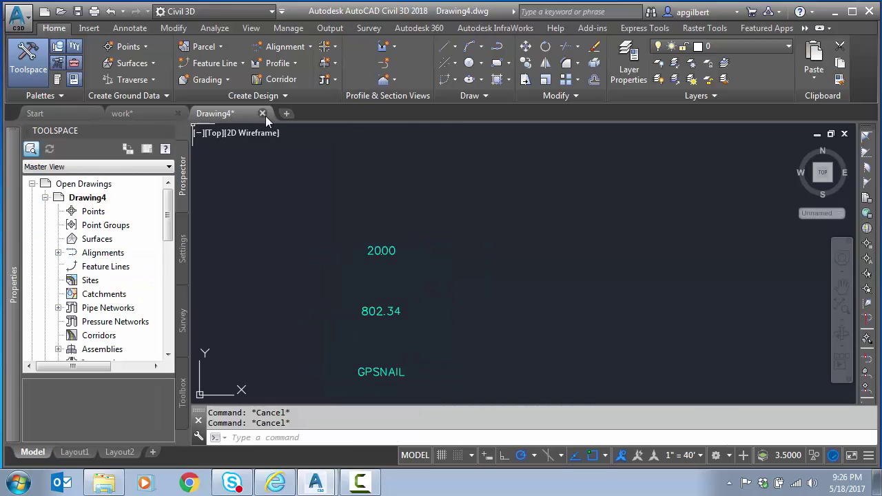
{"action": "left_click", "coordinate": [262, 113]}
{"action": "left_click", "coordinate": [452, 271]}
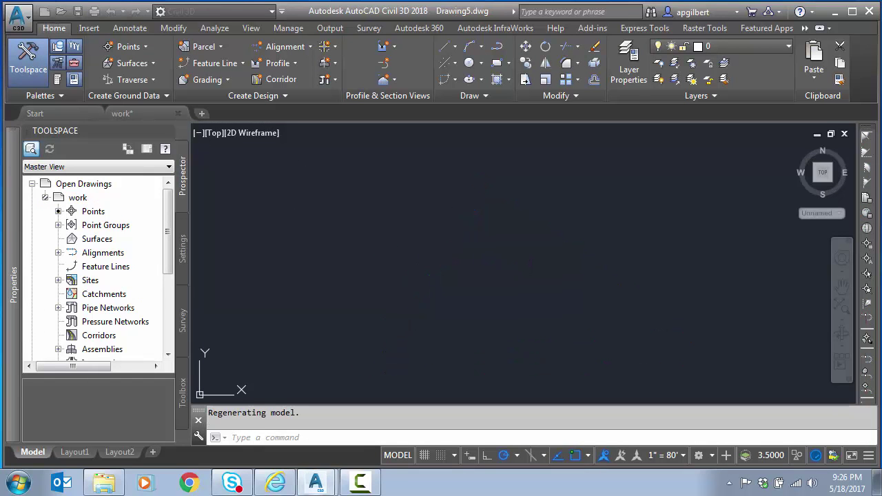
MAPIMPORT textout2.shp from the Desktop as object data and zoom to extents.
{"action": "type", "text": "mapimport"}
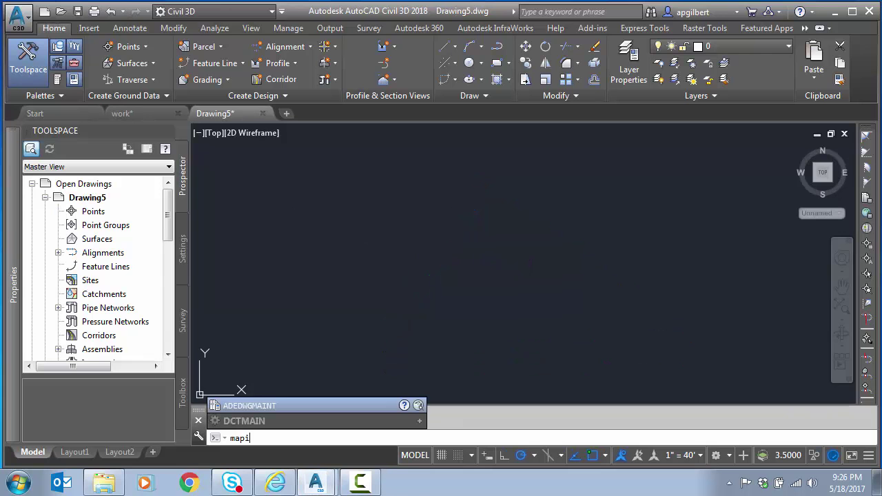
{"action": "key", "text": "Return"}
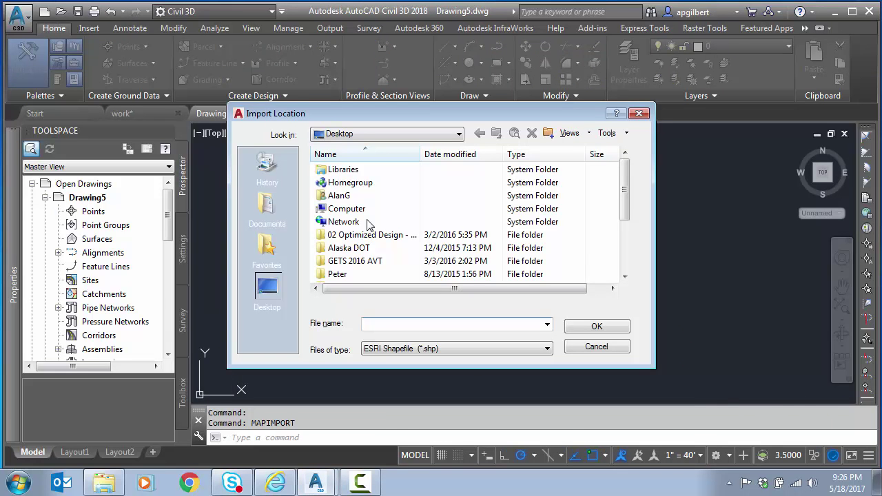
{"action": "scroll", "coordinate": [384, 258], "scroll_direction": "down", "scroll_amount": 3}
{"action": "left_click", "coordinate": [386, 260]}
{"action": "left_click", "coordinate": [373, 275]}
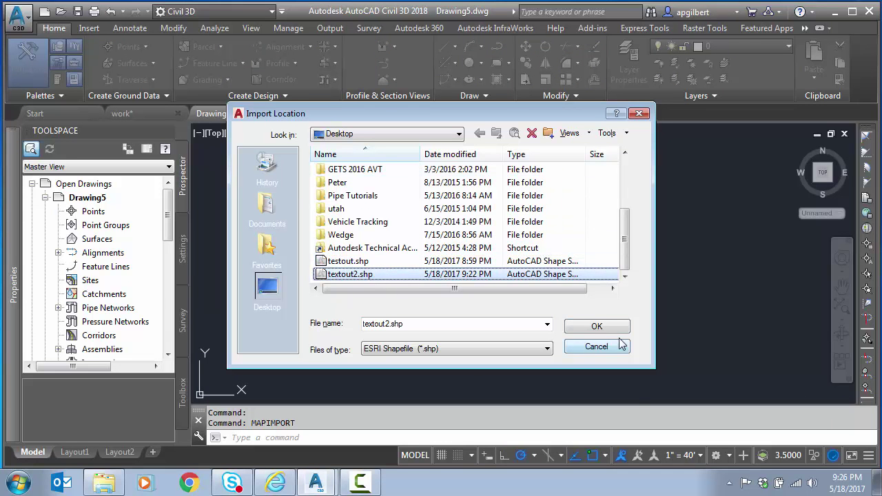
{"action": "left_click", "coordinate": [597, 328]}
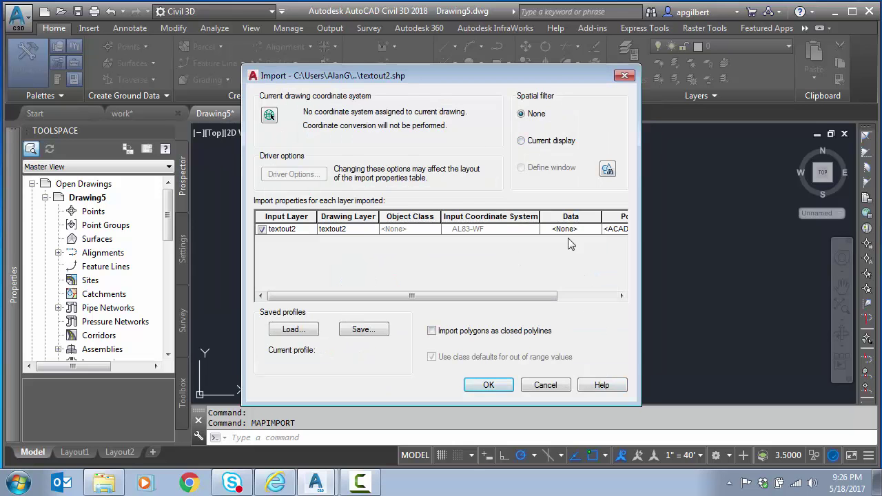
{"action": "left_click", "coordinate": [590, 229]}
{"action": "left_click", "coordinate": [594, 228]}
{"action": "left_click", "coordinate": [387, 167]}
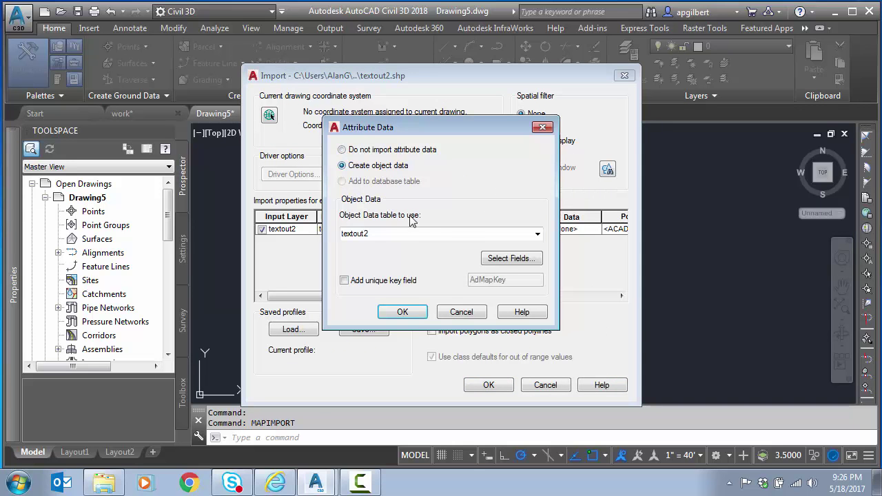
{"action": "left_click", "coordinate": [405, 313]}
{"action": "left_click", "coordinate": [497, 384]}
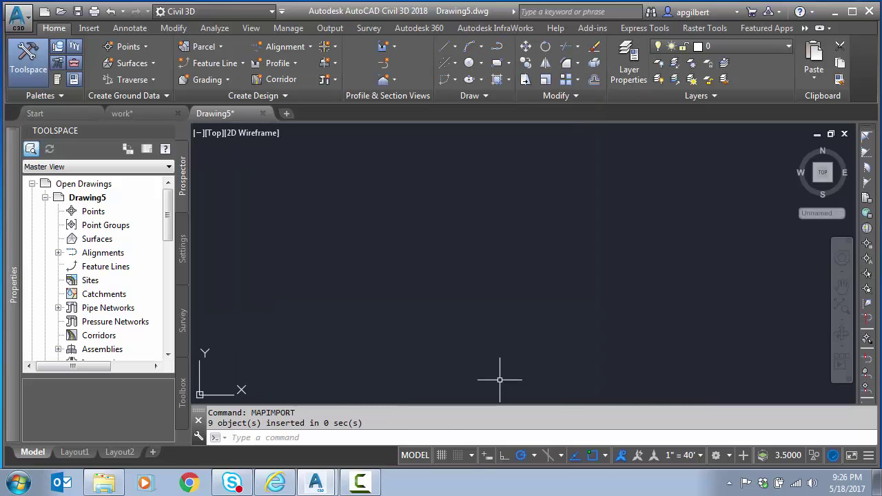
{"action": "middle_click", "coordinate": [461, 331]}
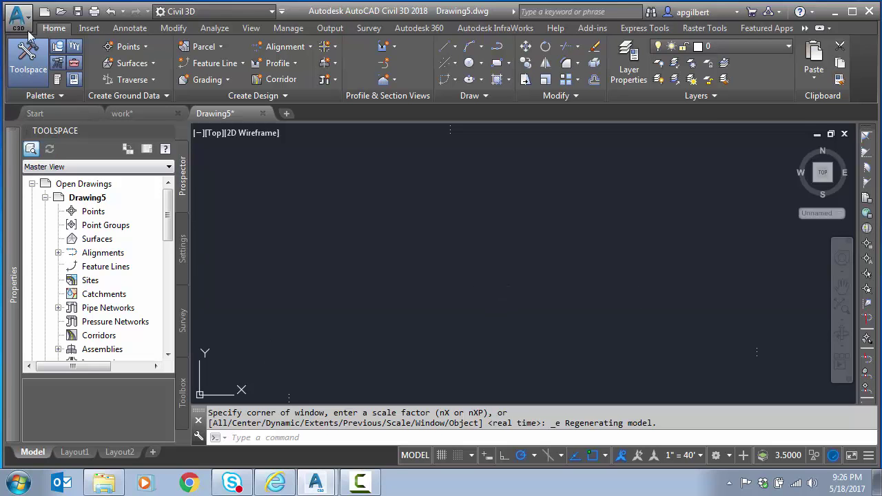
Save the drawing as query2 and close it from Prospector.
{"action": "left_click", "coordinate": [79, 13]}
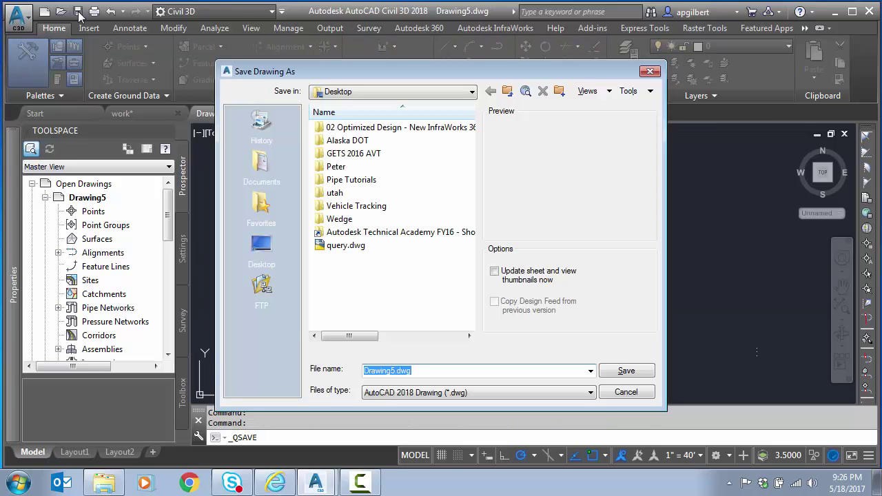
{"action": "type", "text": "ques"}
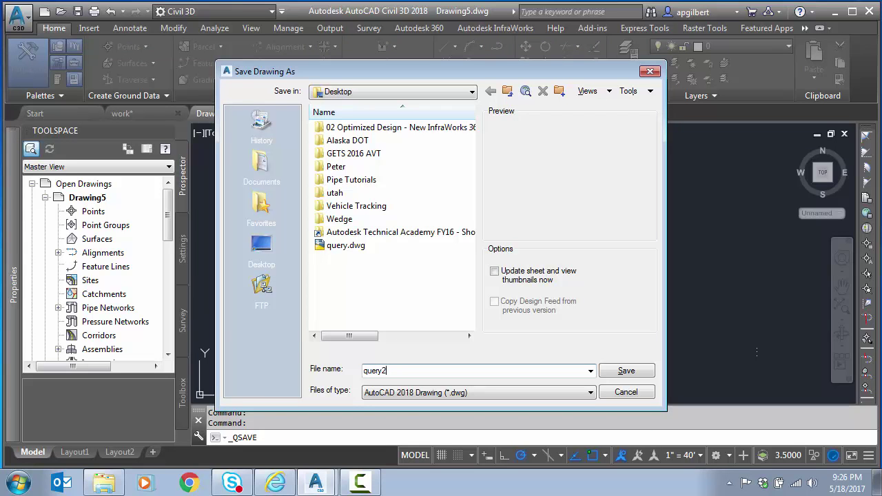
{"action": "left_click", "coordinate": [641, 373]}
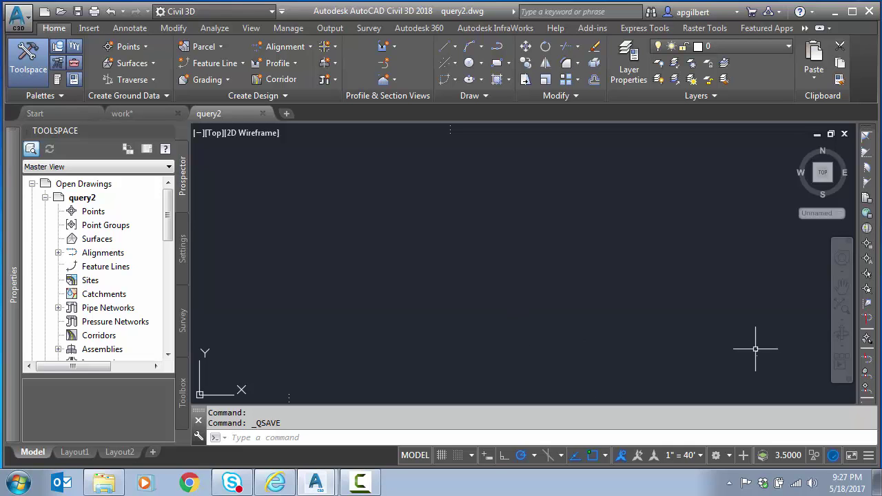
{"action": "right_click", "coordinate": [81, 198]}
{"action": "left_click", "coordinate": [118, 207]}
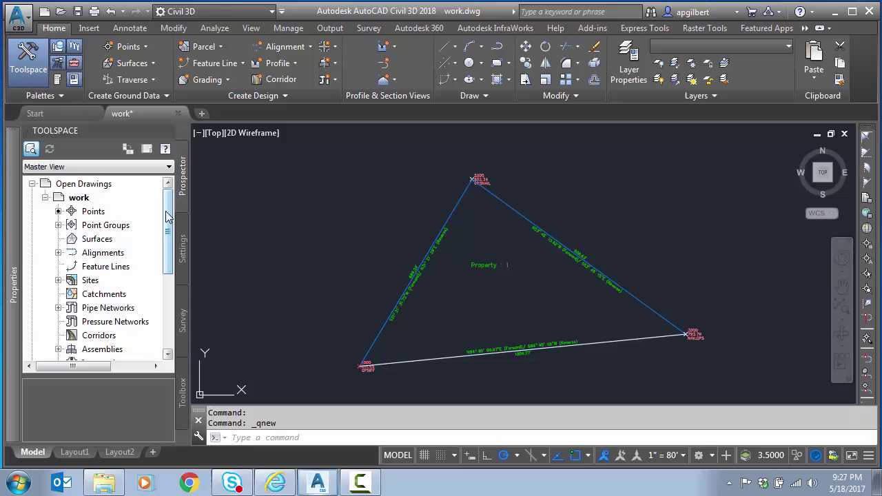
Create new Drawing6, turn on its map task pane, and select Drawings in Map Explorer.
{"action": "left_click", "coordinate": [44, 11]}
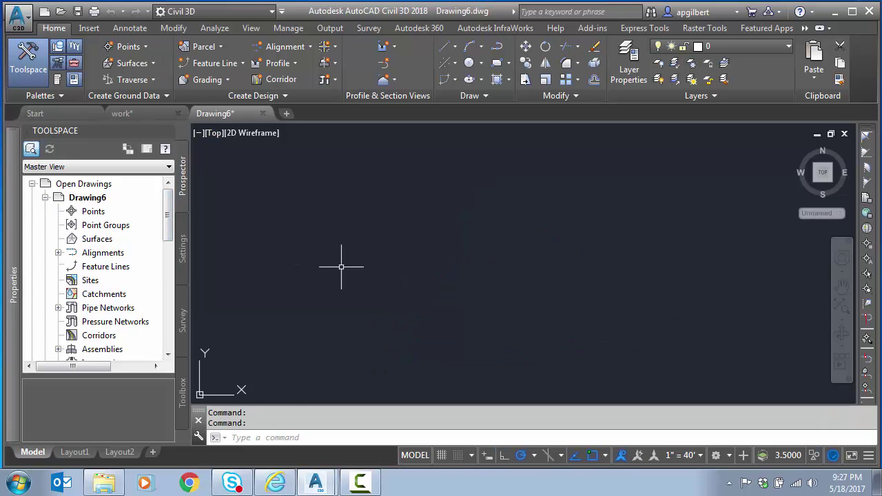
{"action": "left_click", "coordinate": [96, 198]}
{"action": "left_click", "coordinate": [62, 98]}
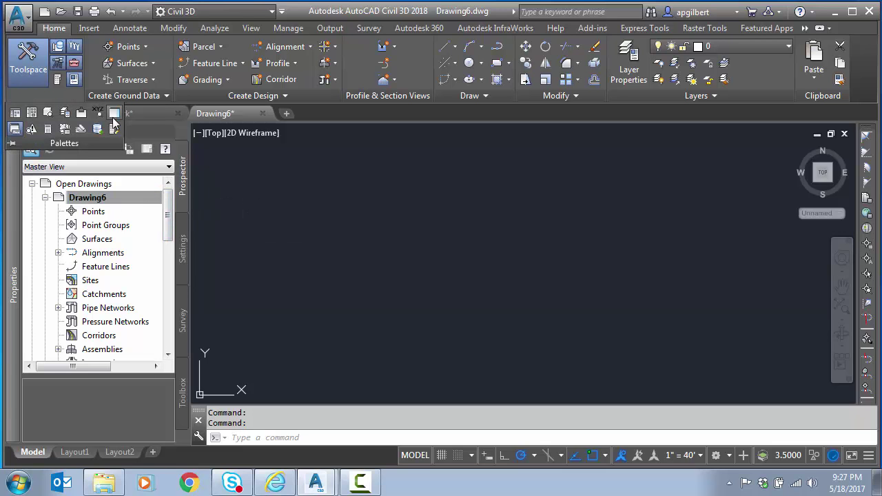
{"action": "left_click", "coordinate": [114, 116]}
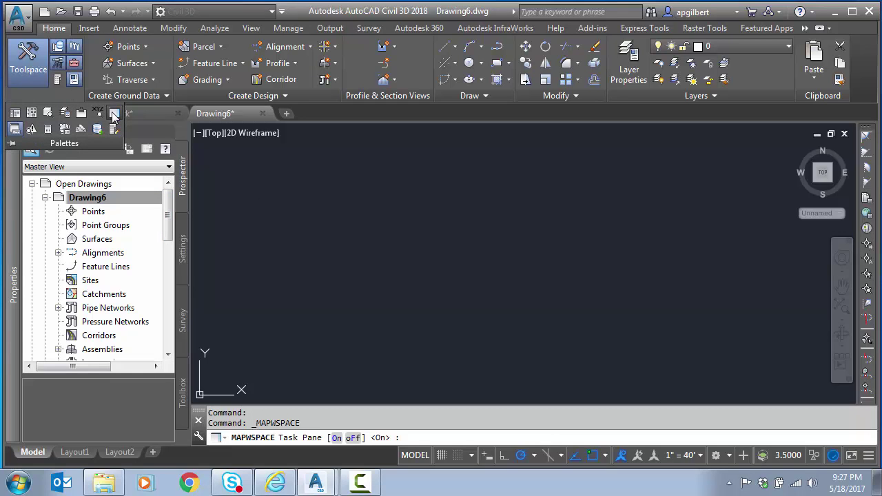
{"action": "left_click", "coordinate": [335, 439]}
{"action": "left_click", "coordinate": [335, 438]}
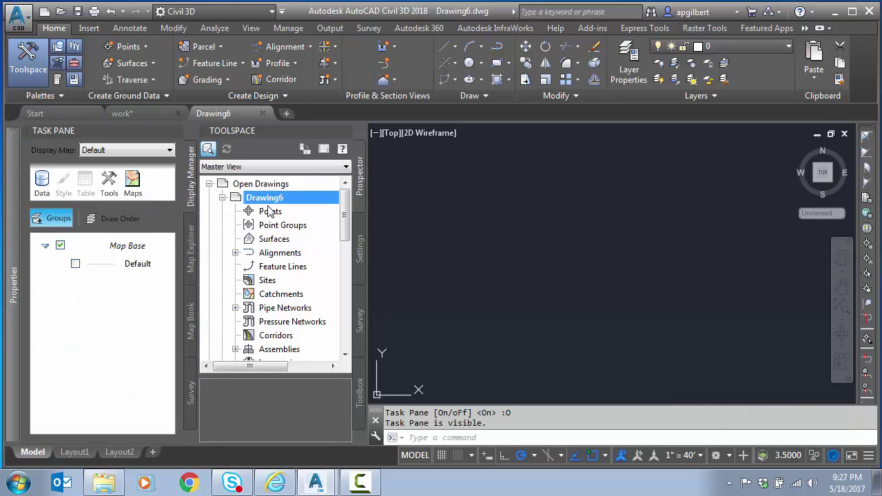
{"action": "left_click", "coordinate": [193, 248]}
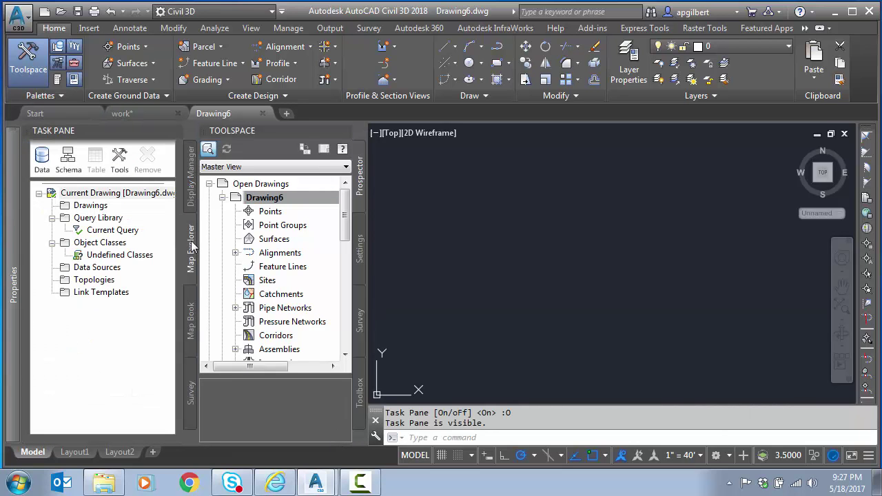
{"action": "left_click", "coordinate": [89, 207]}
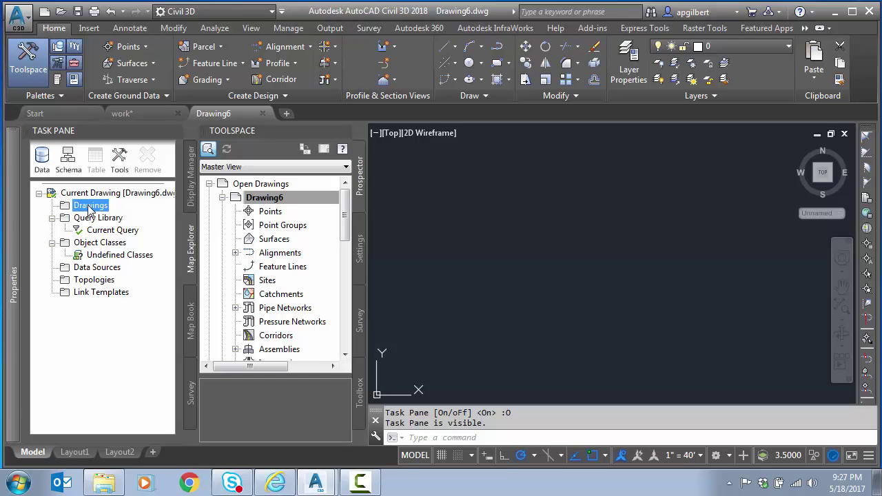
Attach query2.dwg from the Desktop folder as a source drawing.
{"action": "right_click", "coordinate": [91, 206]}
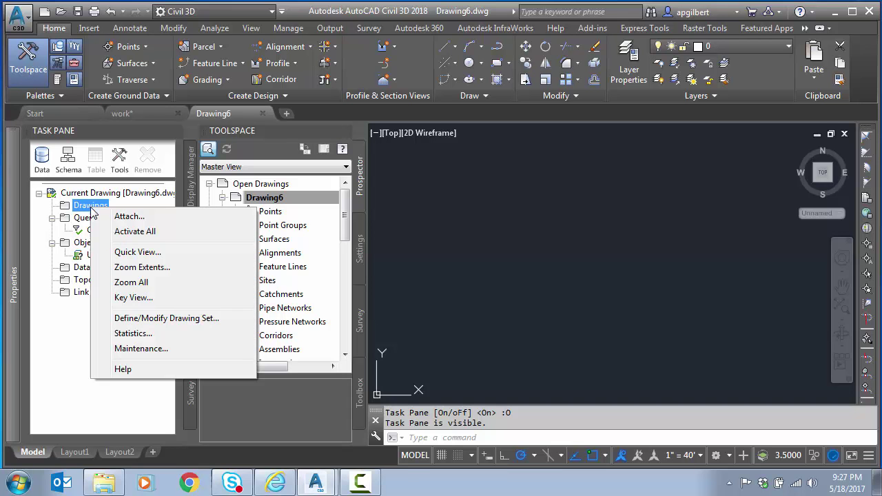
{"action": "left_click", "coordinate": [127, 217]}
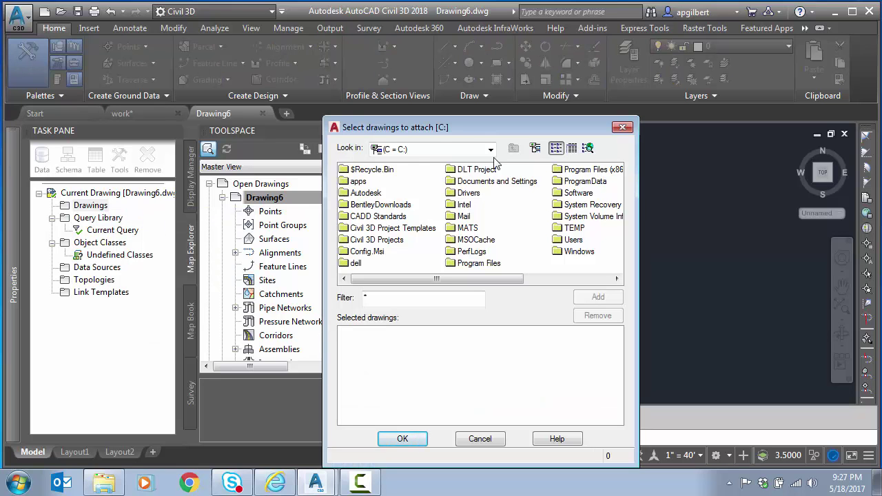
{"action": "double_click", "coordinate": [579, 241]}
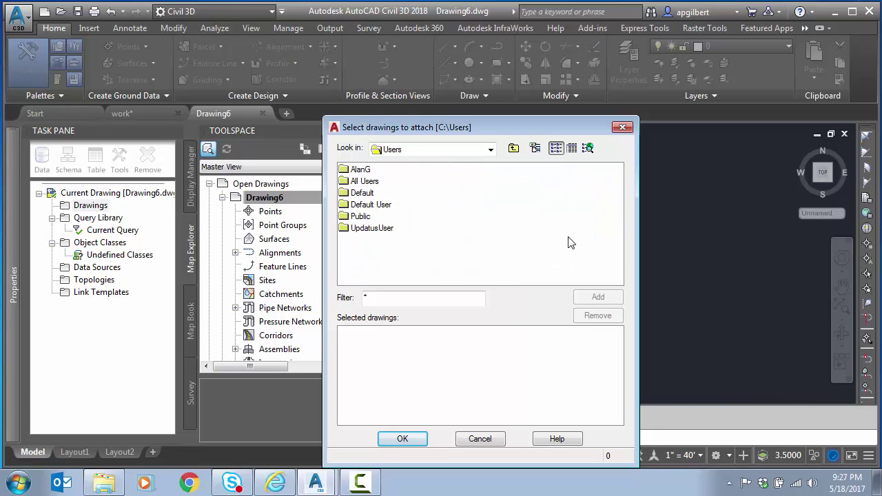
{"action": "double_click", "coordinate": [362, 170]}
{"action": "double_click", "coordinate": [365, 252]}
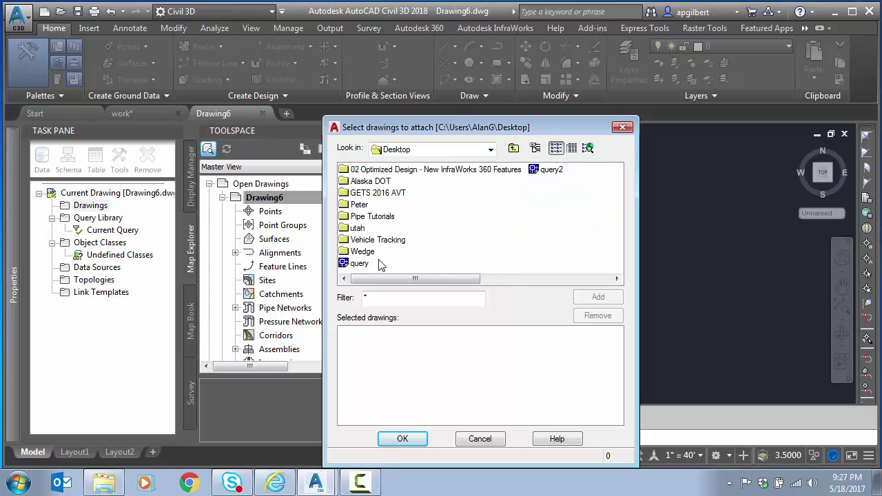
{"action": "left_click", "coordinate": [552, 171]}
{"action": "left_click", "coordinate": [598, 297]}
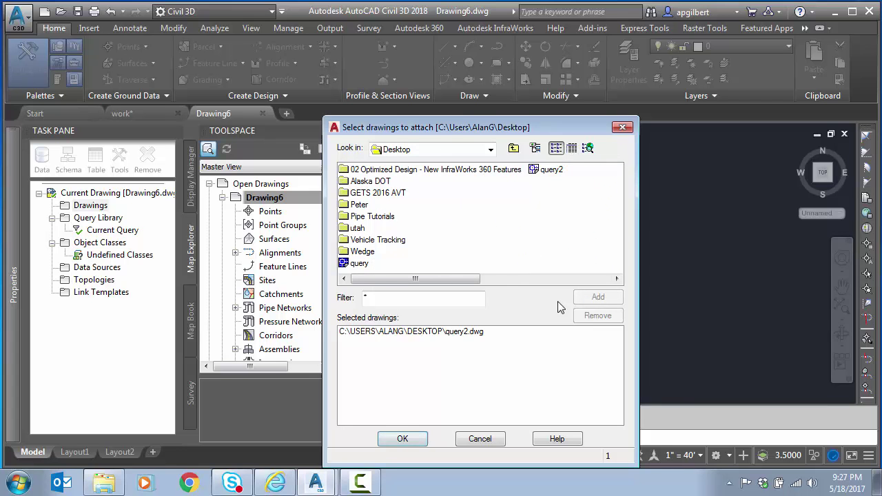
{"action": "left_click", "coordinate": [394, 441]}
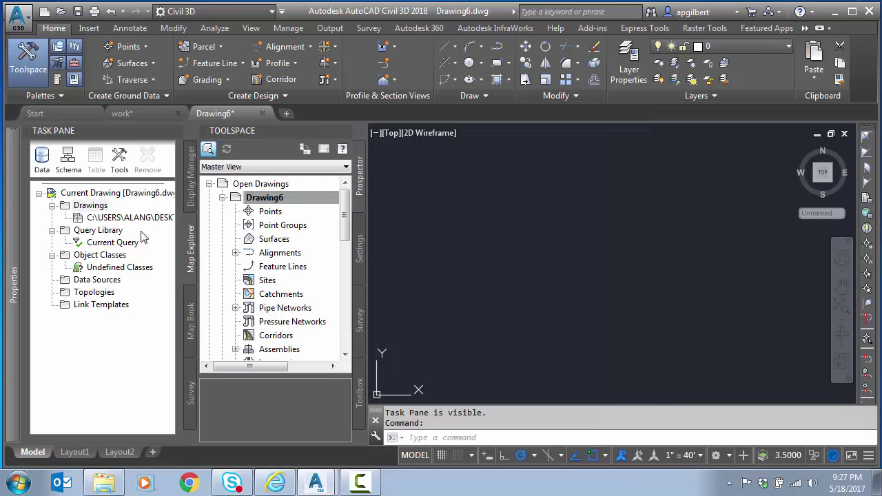
Define the current query with an All location condition.
{"action": "right_click", "coordinate": [107, 246]}
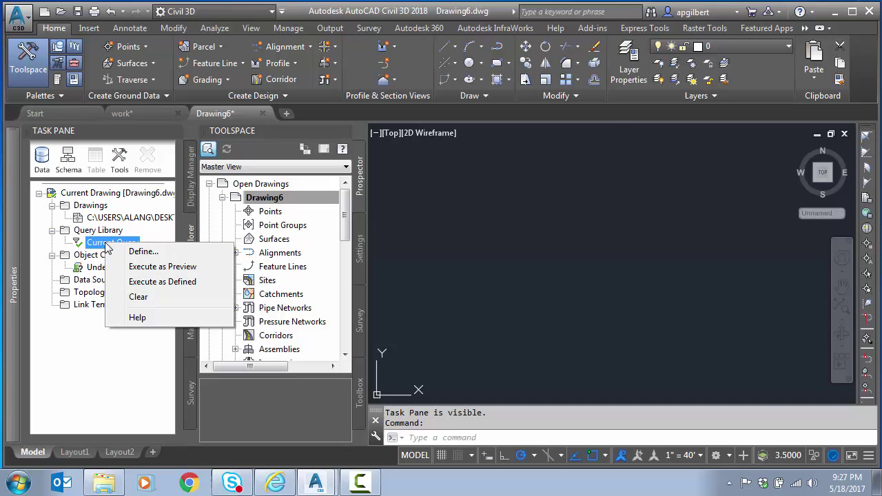
{"action": "left_click", "coordinate": [140, 251]}
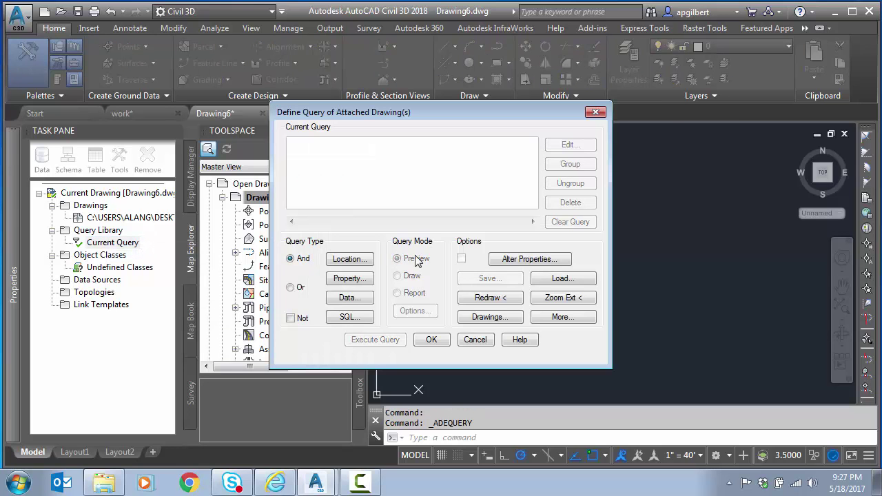
{"action": "left_click", "coordinate": [353, 260]}
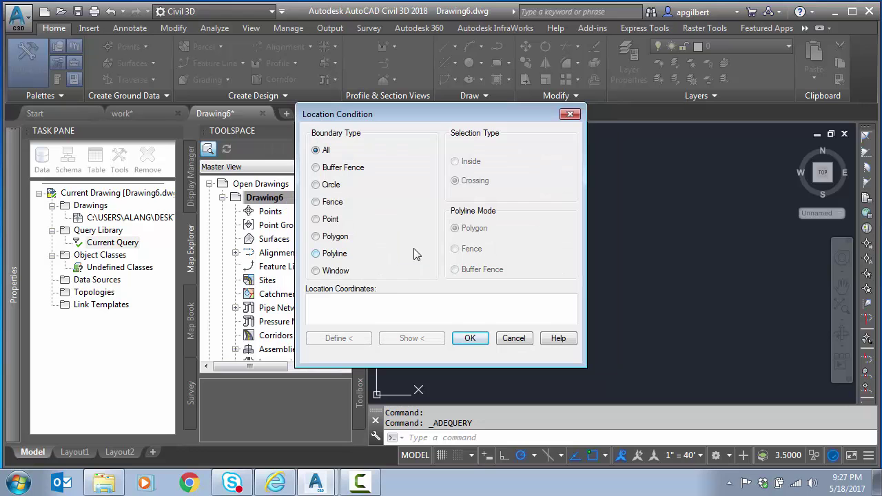
{"action": "left_click", "coordinate": [471, 337]}
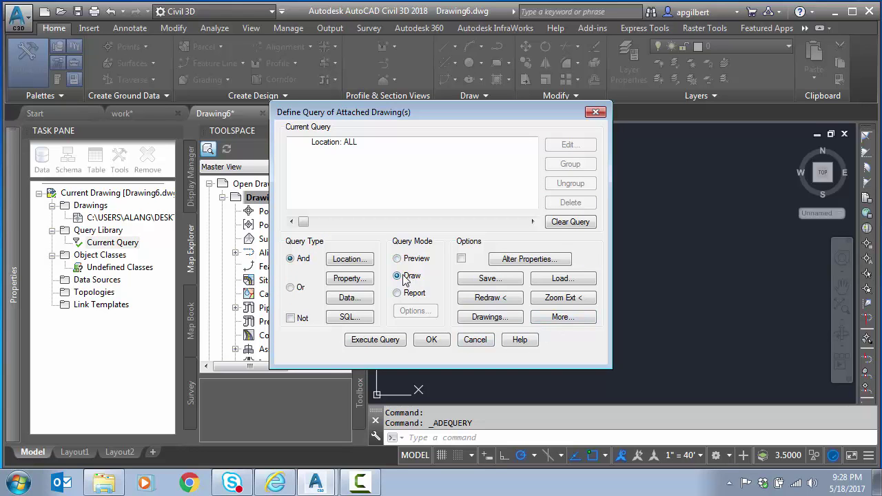
Set Draw mode to alter properties, creating text from the expression Contents@textout2.
{"action": "left_click", "coordinate": [462, 259]}
{"action": "left_click", "coordinate": [531, 261]}
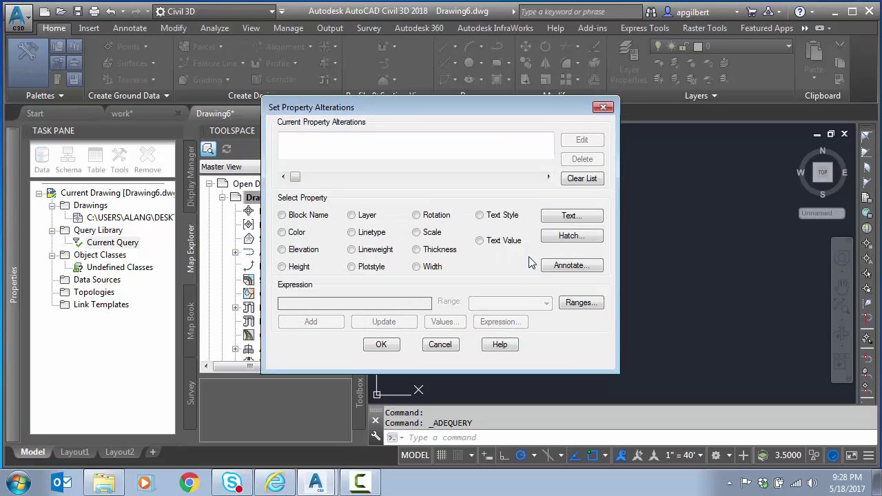
{"action": "left_click", "coordinate": [565, 217]}
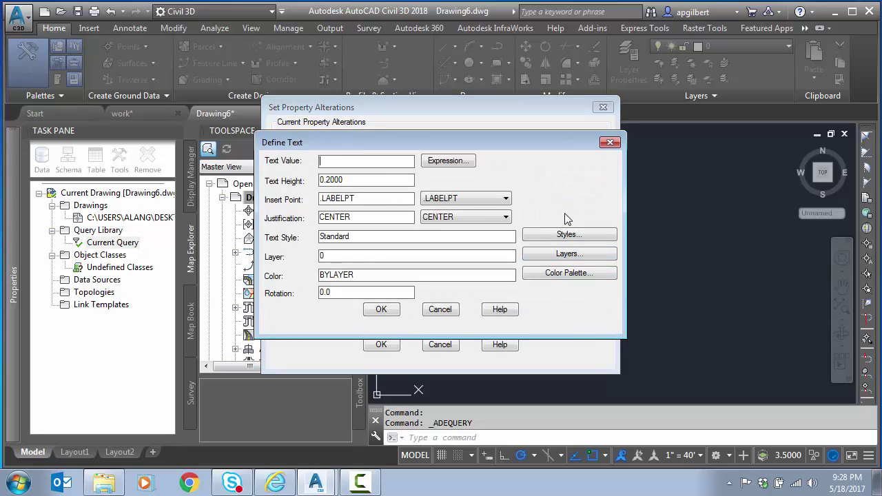
{"action": "left_click", "coordinate": [448, 163]}
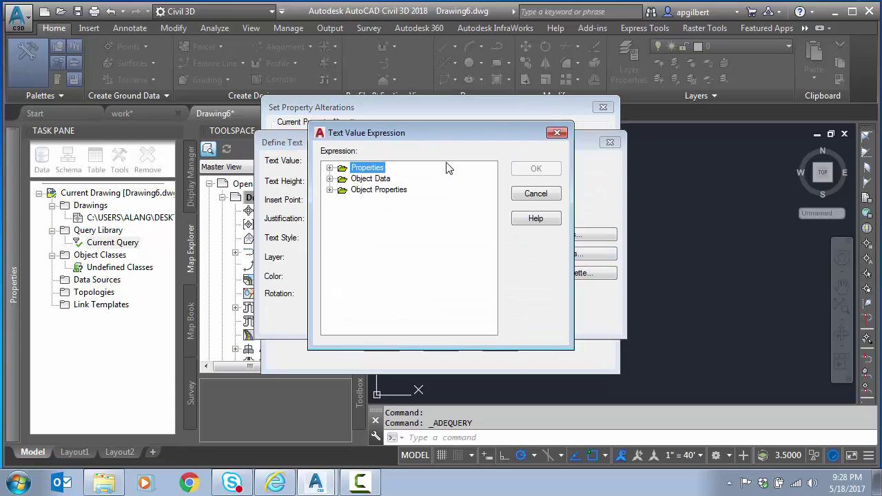
{"action": "left_click", "coordinate": [329, 179]}
{"action": "left_click", "coordinate": [343, 191]}
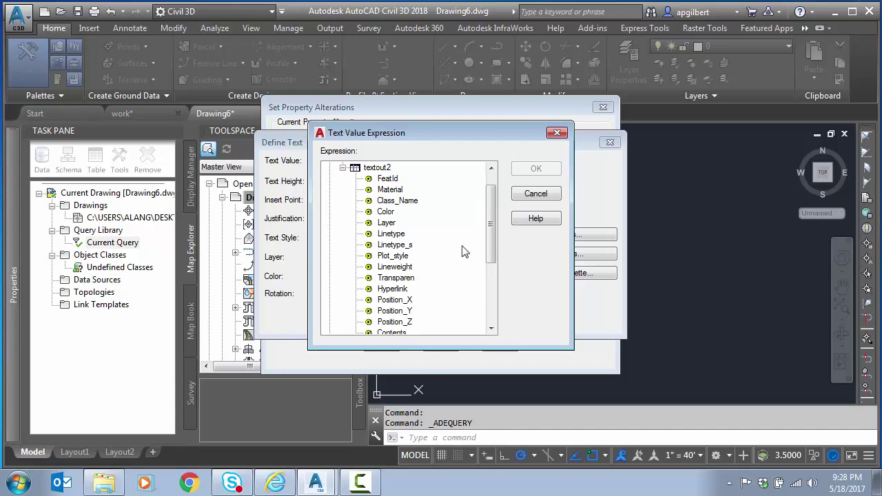
{"action": "scroll", "coordinate": [467, 244], "scroll_direction": "down", "scroll_amount": 2}
{"action": "left_click", "coordinate": [400, 268]}
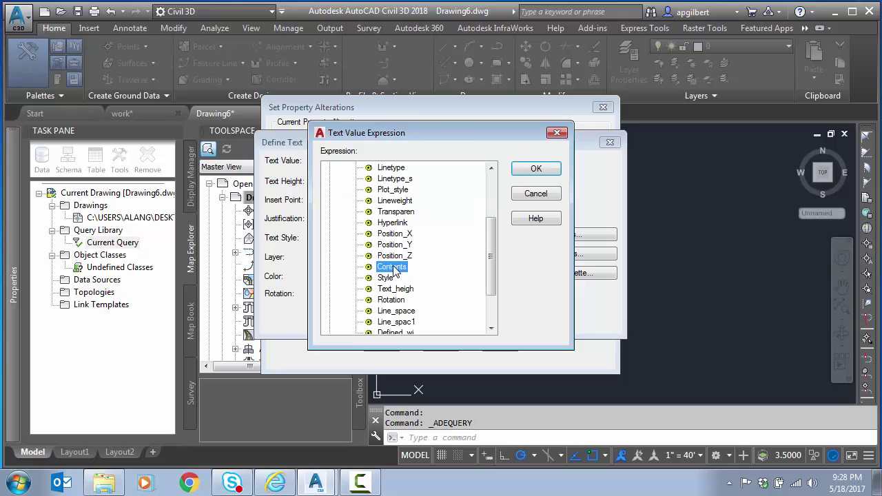
{"action": "left_click", "coordinate": [536, 169]}
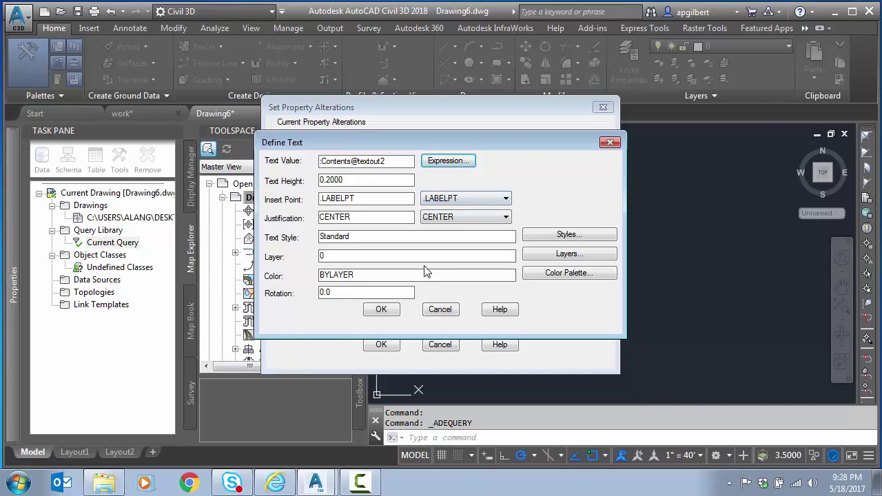
{"action": "left_click", "coordinate": [382, 309]}
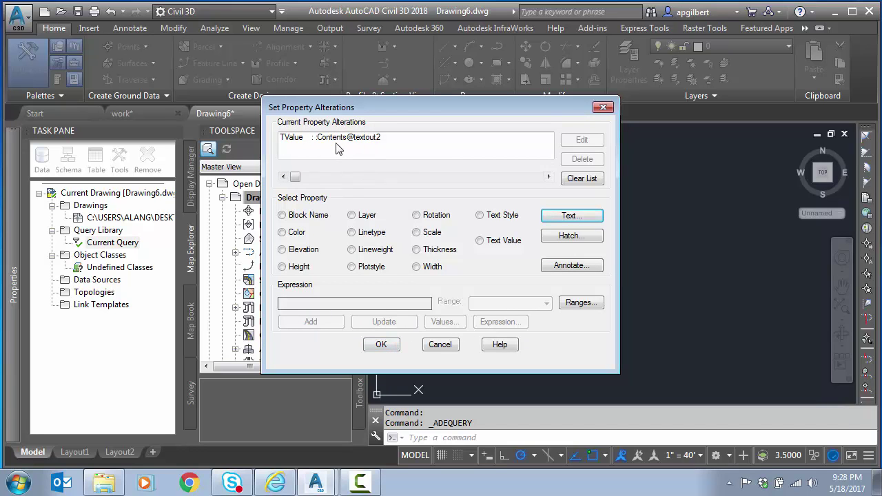
{"action": "left_click", "coordinate": [381, 345]}
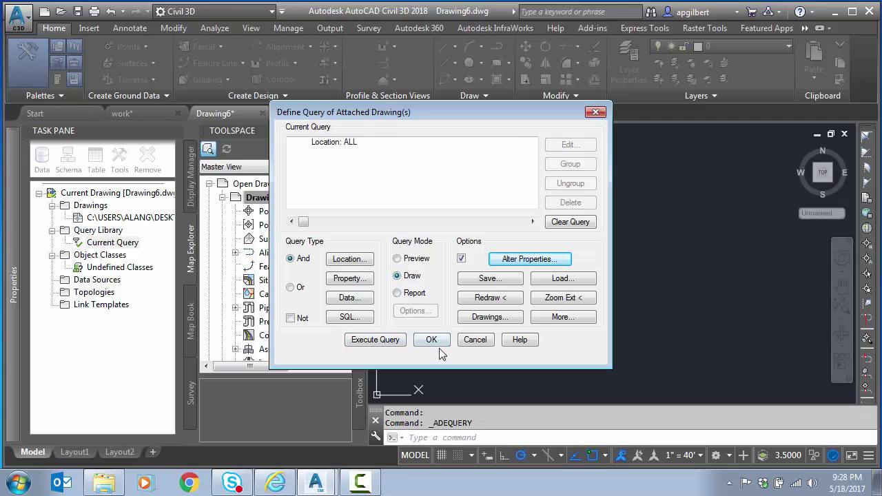
Execute the query to draw the text, detach query2.dwg, and zoom to the drawing extents.
{"action": "left_click", "coordinate": [387, 346]}
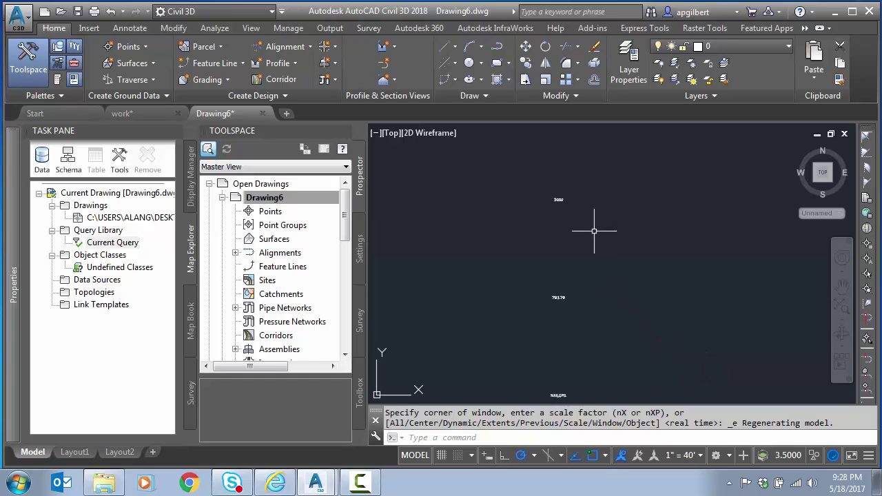
{"action": "mouse_move", "coordinate": [562, 323]}
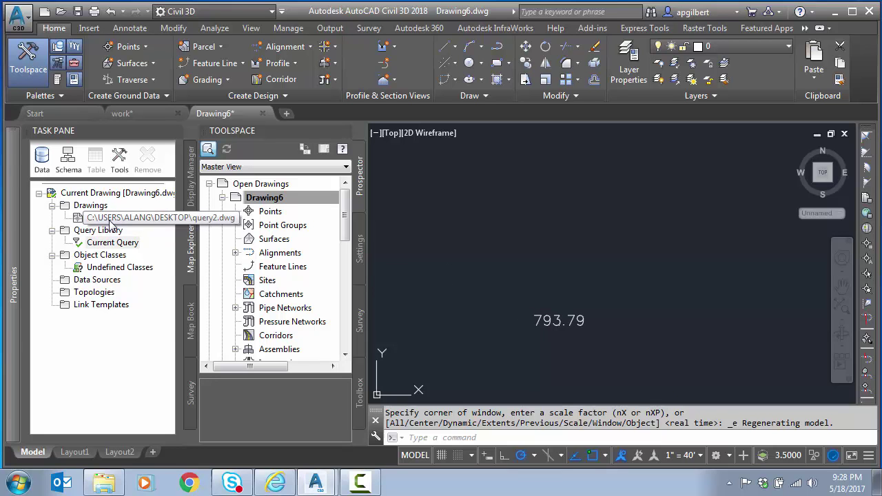
{"action": "right_click", "coordinate": [82, 218]}
{"action": "left_click", "coordinate": [132, 229]}
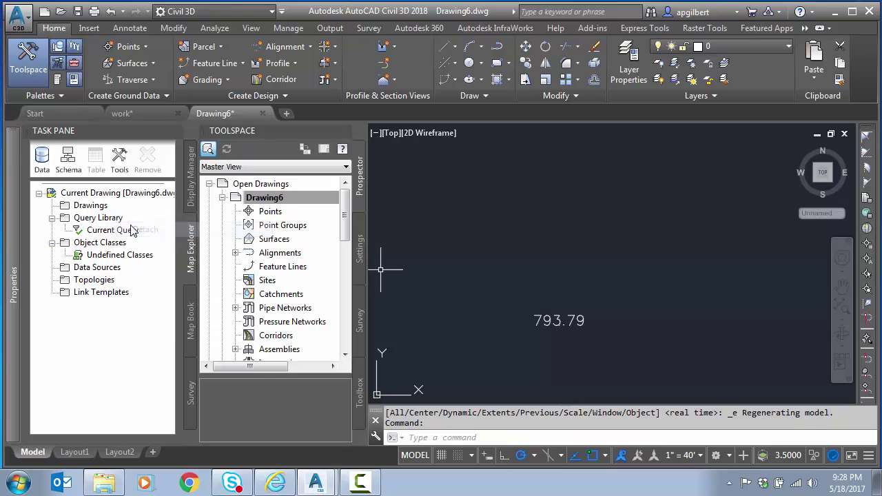
{"action": "middle_click", "coordinate": [459, 268]}
{"action": "middle_click", "coordinate": [458, 267]}
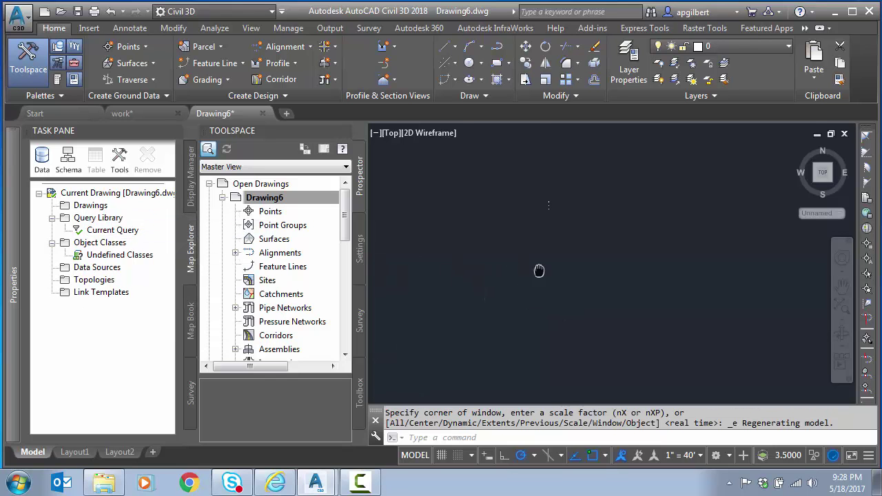
{"action": "scroll", "coordinate": [548, 203], "scroll_direction": "down", "scroll_amount": 2}
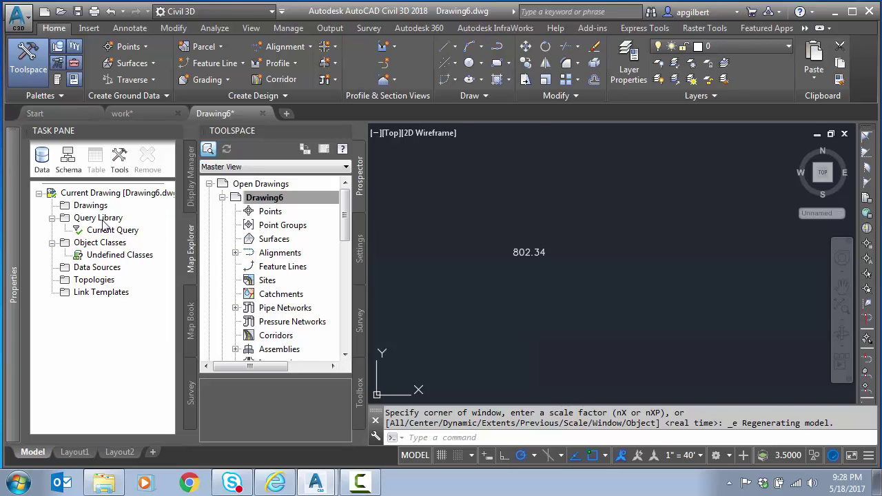
Inspect the 802.34 text label in the Properties palette, showing height 0.2.
{"action": "left_click", "coordinate": [9, 238]}
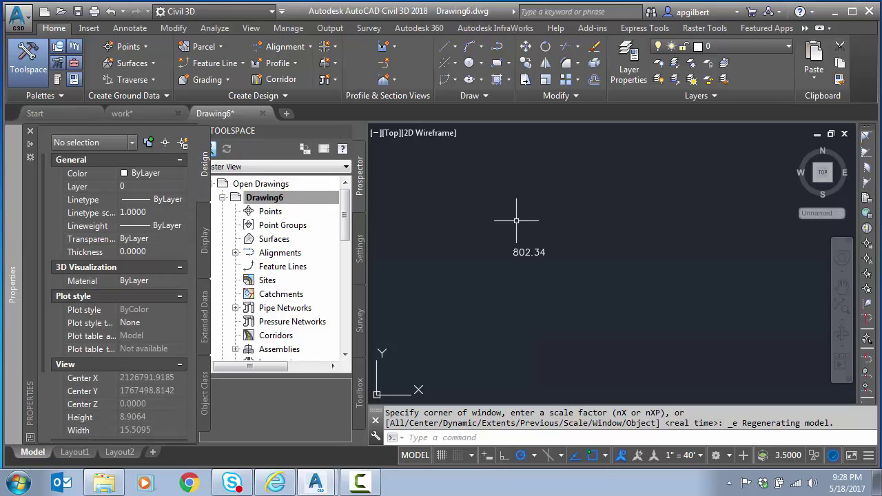
{"action": "scroll", "coordinate": [514, 220], "scroll_direction": "down", "scroll_amount": 3}
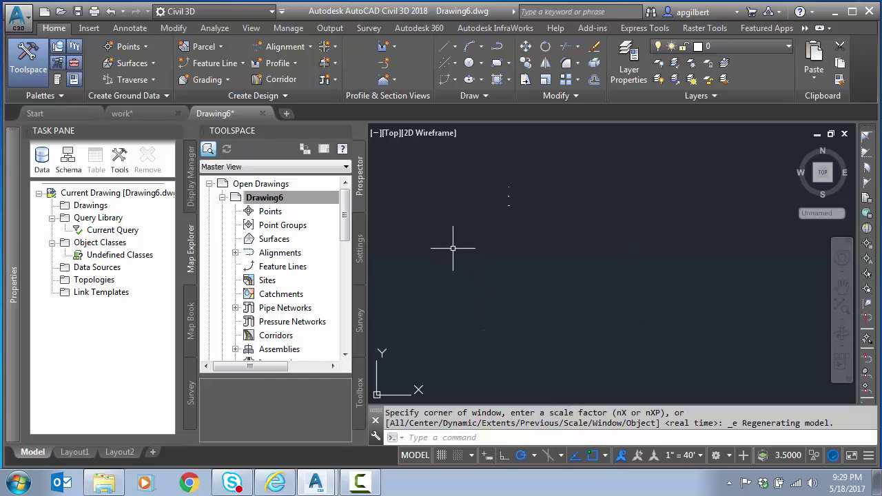
{"action": "scroll", "coordinate": [528, 189], "scroll_direction": "up", "scroll_amount": 4}
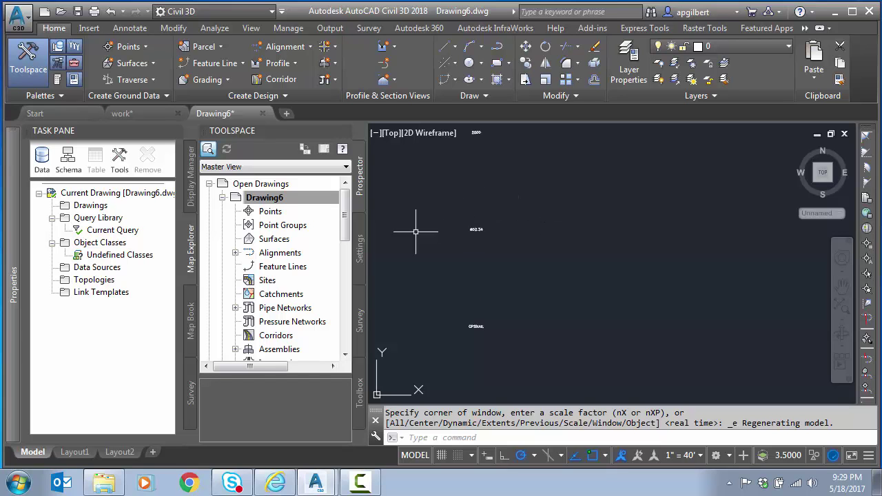
{"action": "key", "text": "ctrl+z"}
{"action": "left_click", "coordinate": [477, 230]}
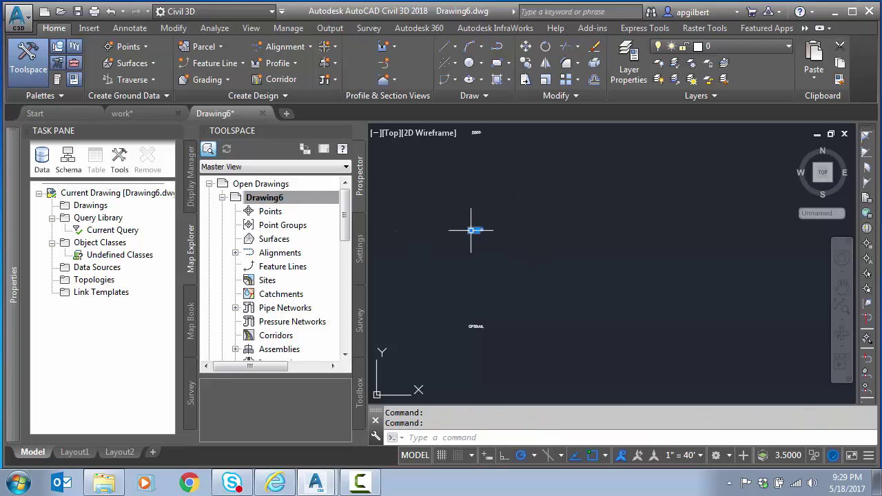
{"action": "mouse_move", "coordinate": [3, 242]}
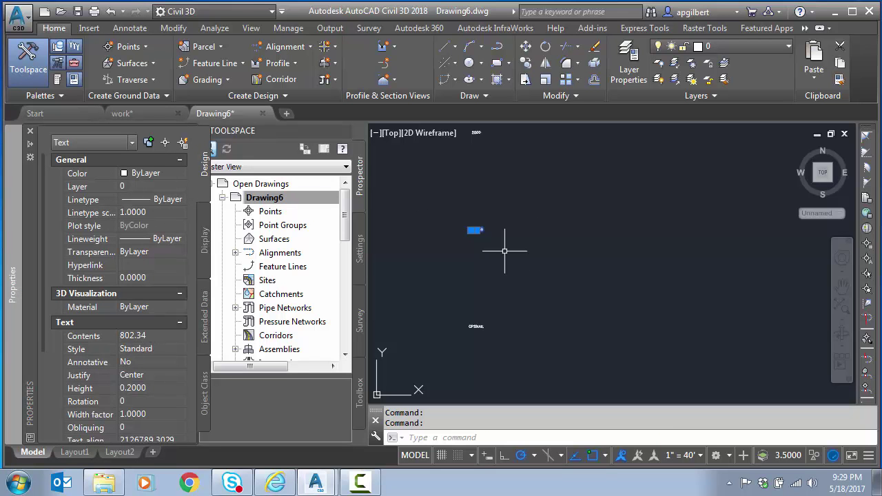
{"action": "mouse_move", "coordinate": [7, 317]}
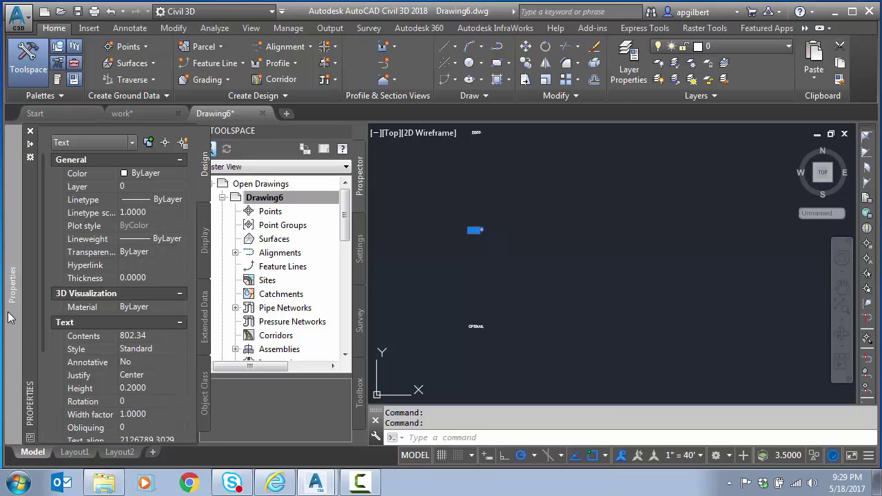